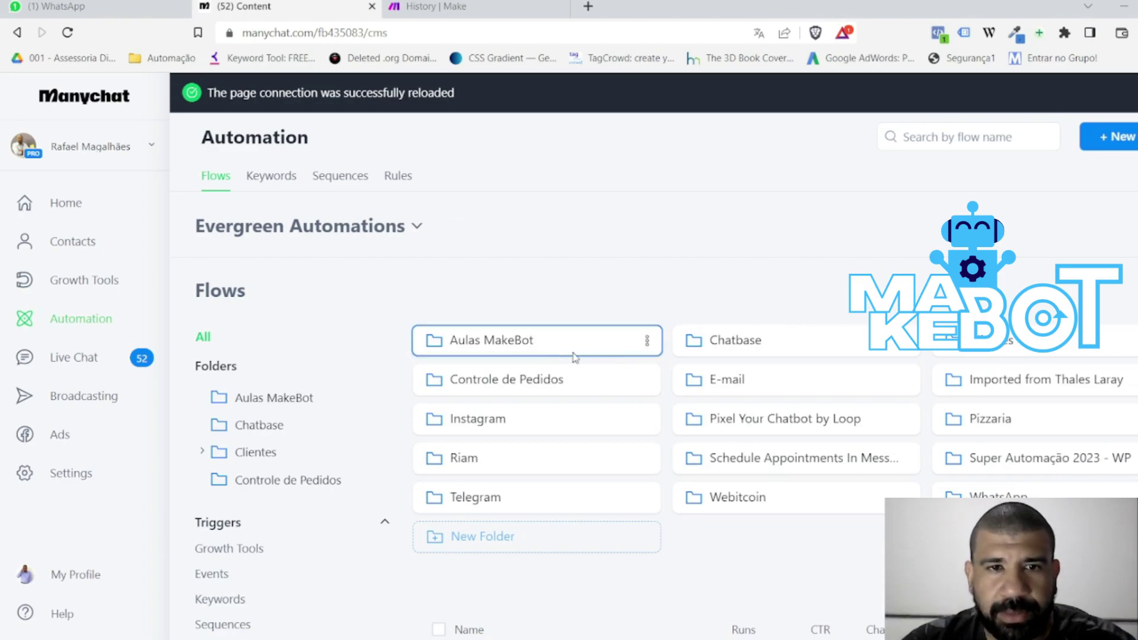
- Create a new automation from scratch in the Aulas MakeBot folder
left_click(569, 349)
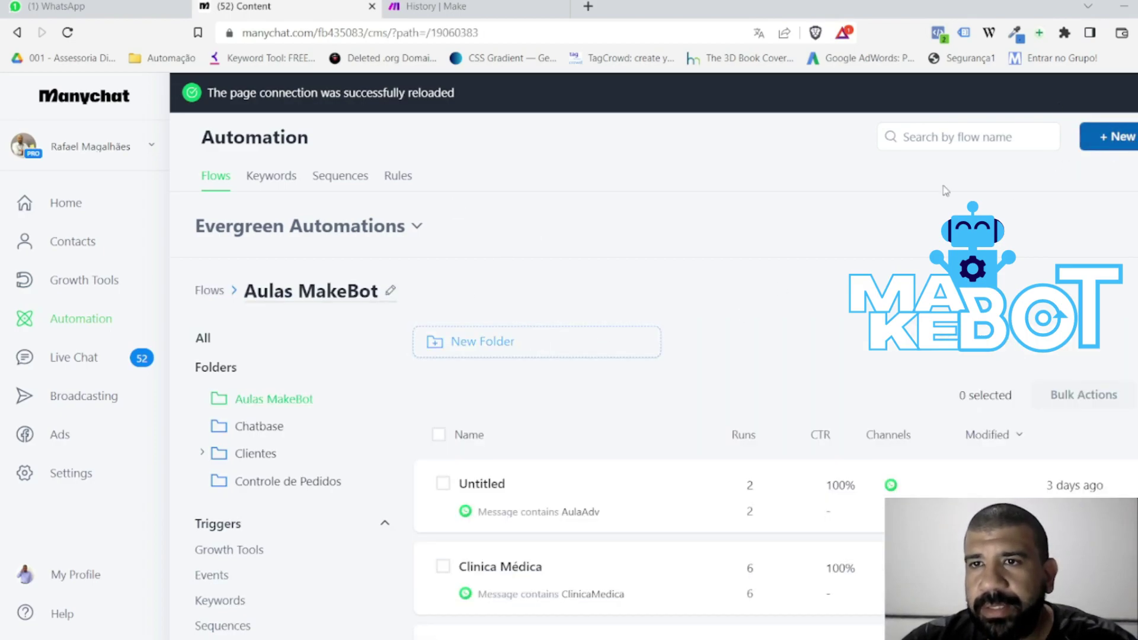
left_click(1113, 137)
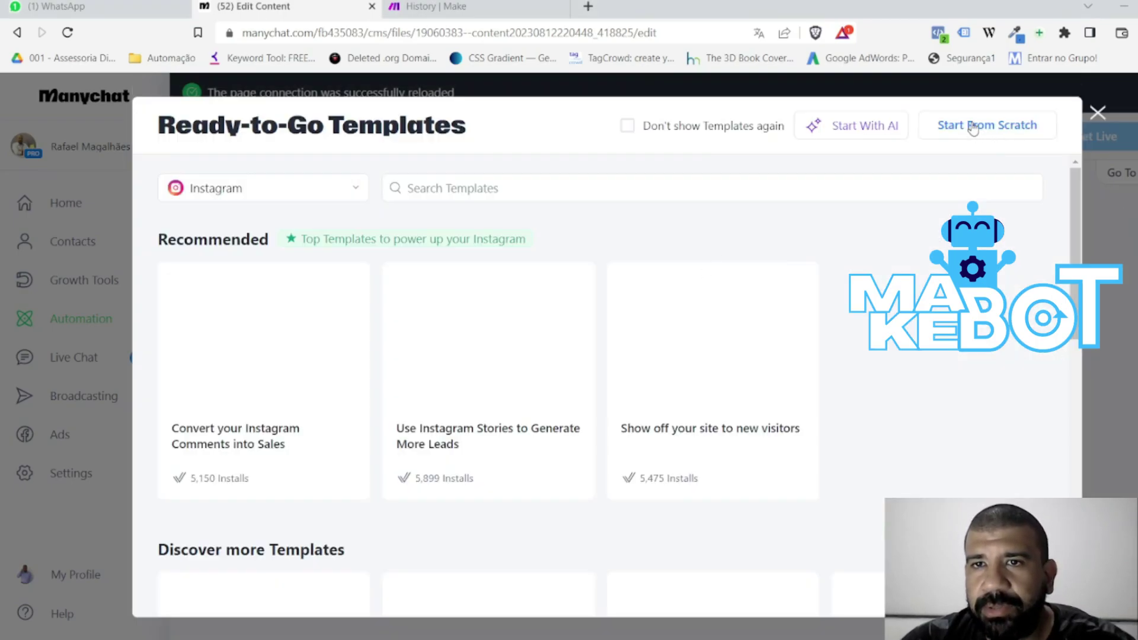
left_click(973, 127)
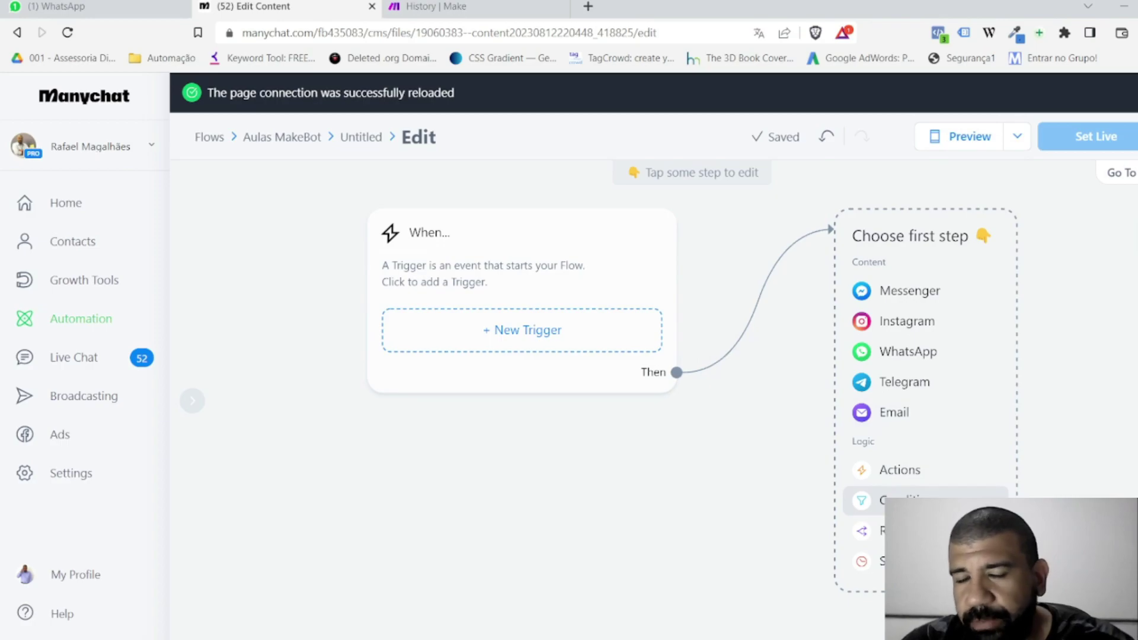
- Make a Condition the flow's first step and add a Current time filter to it
left_click(925, 501)
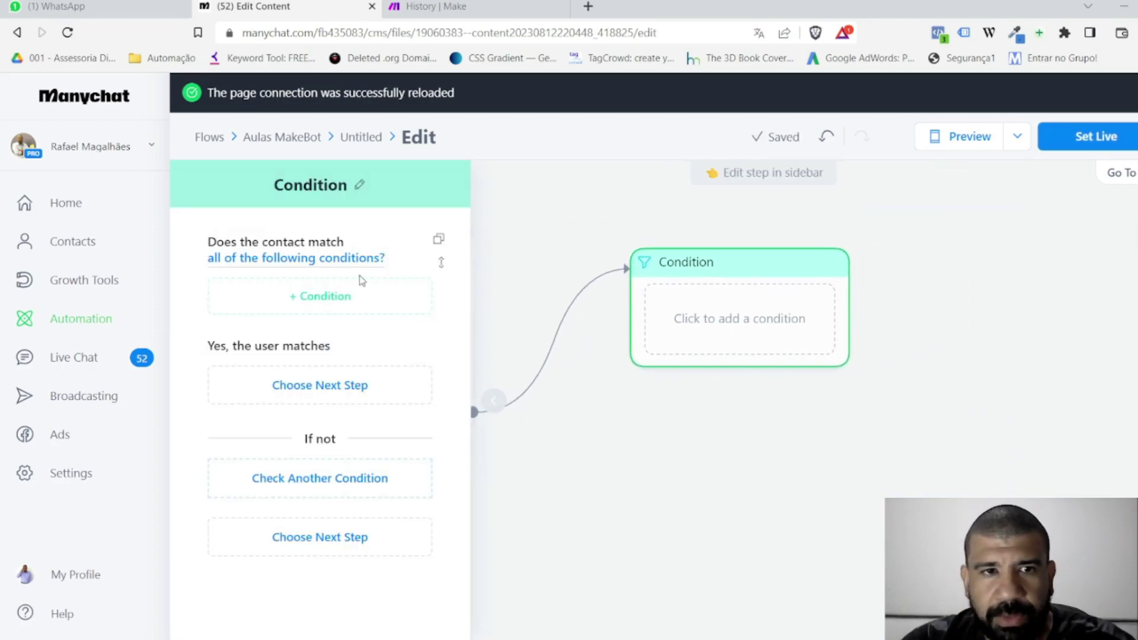
left_click(327, 300)
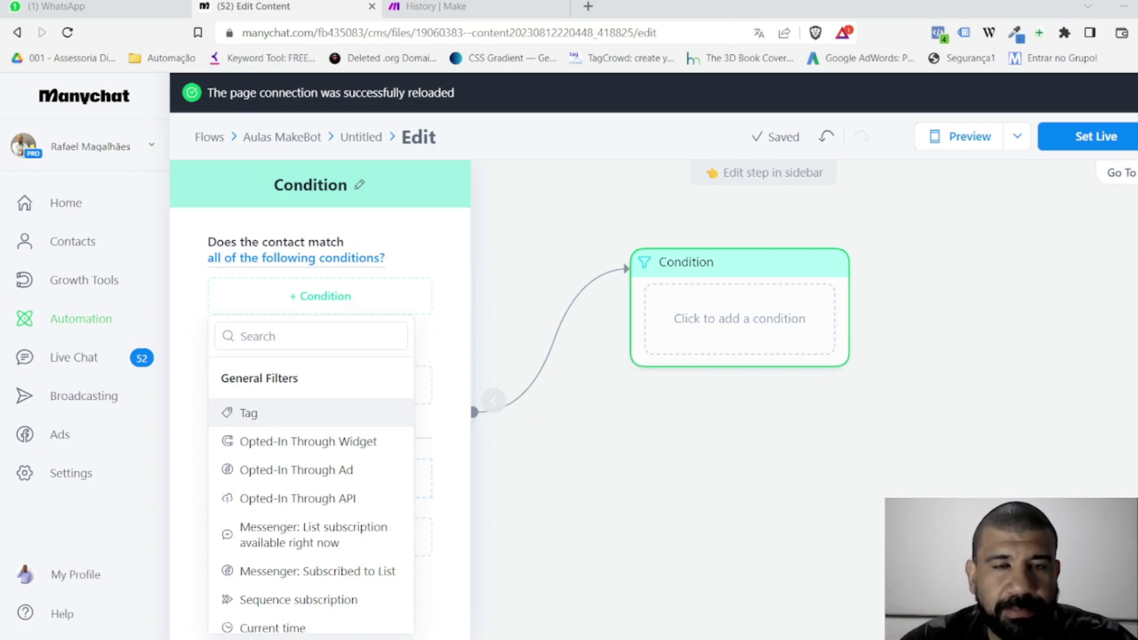
left_click(343, 323)
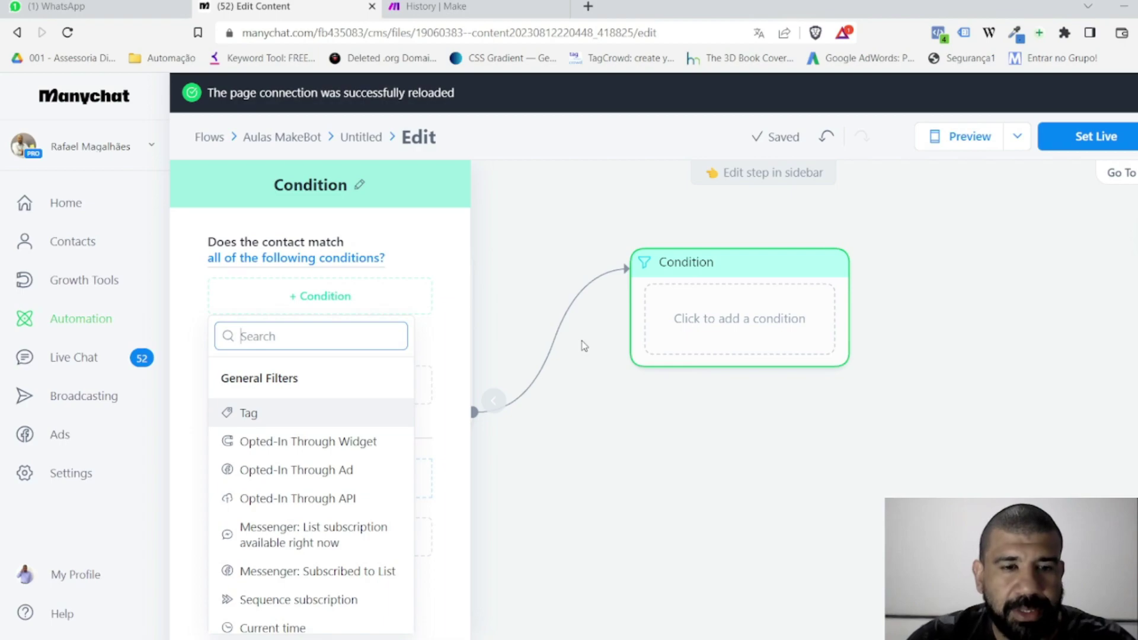
type("curr")
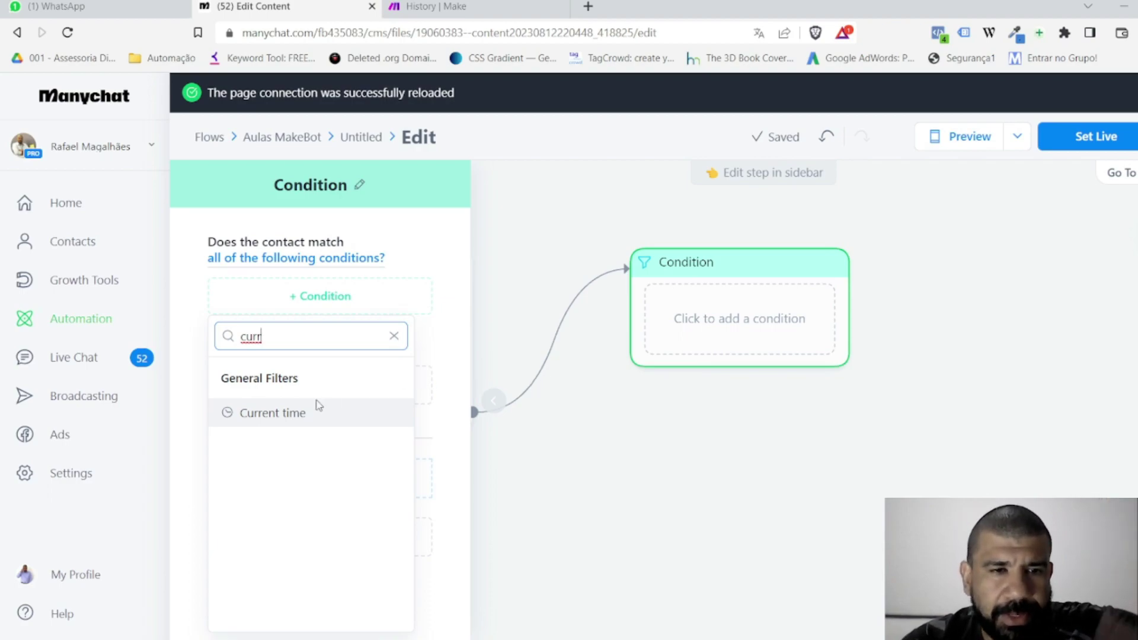
left_click(301, 415)
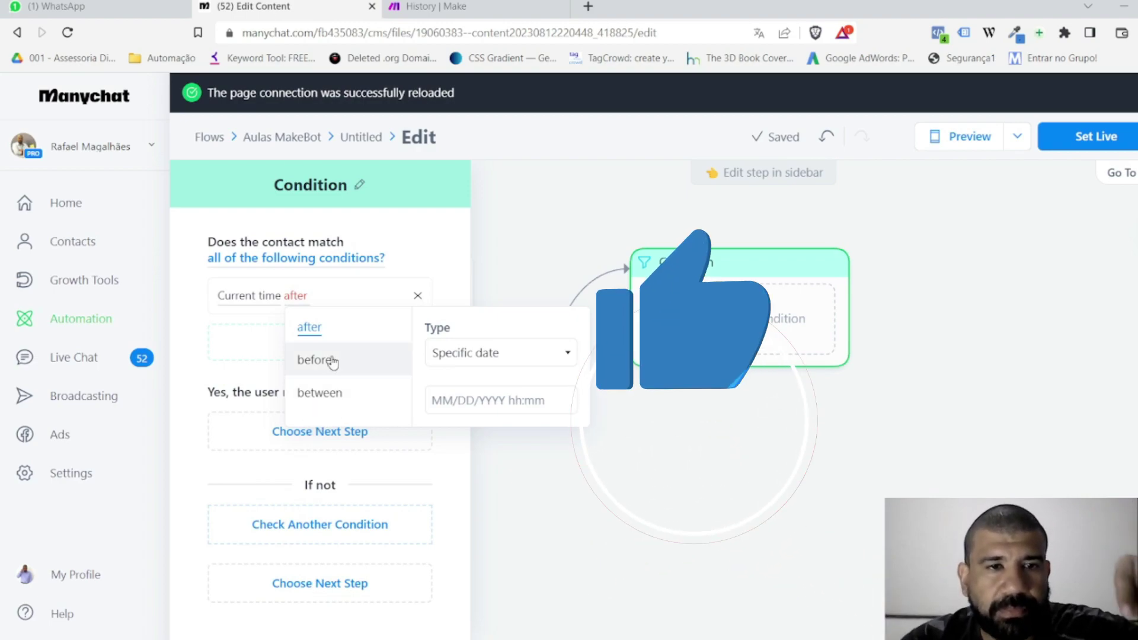
- Set the Current time filter to between 04:00 and 11:59, then close its settings
left_click(331, 400)
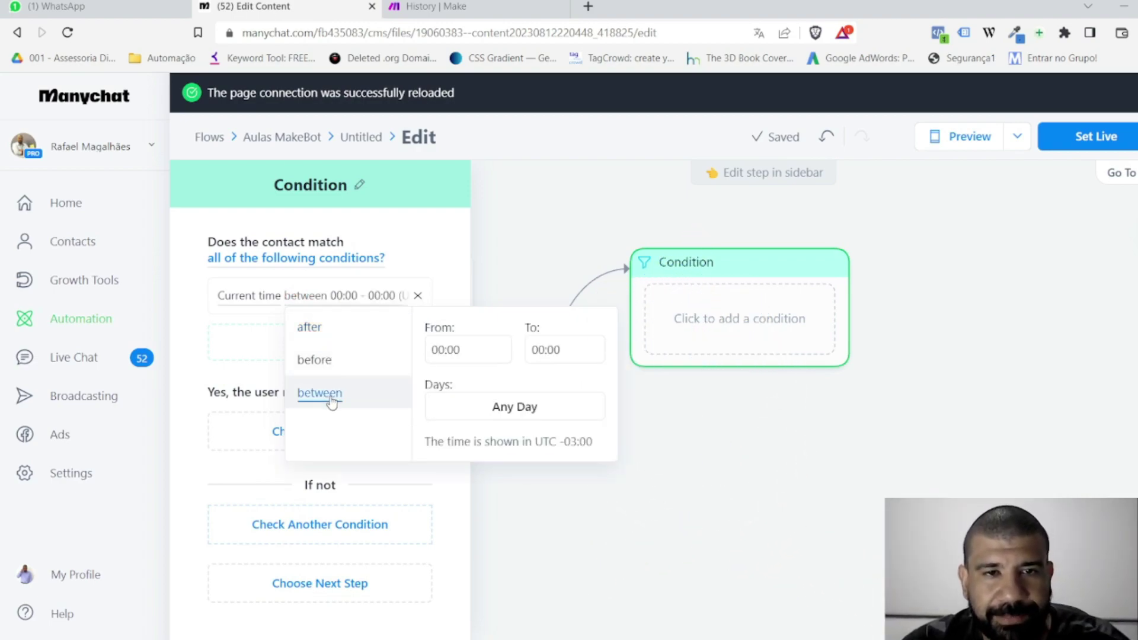
left_click(444, 351)
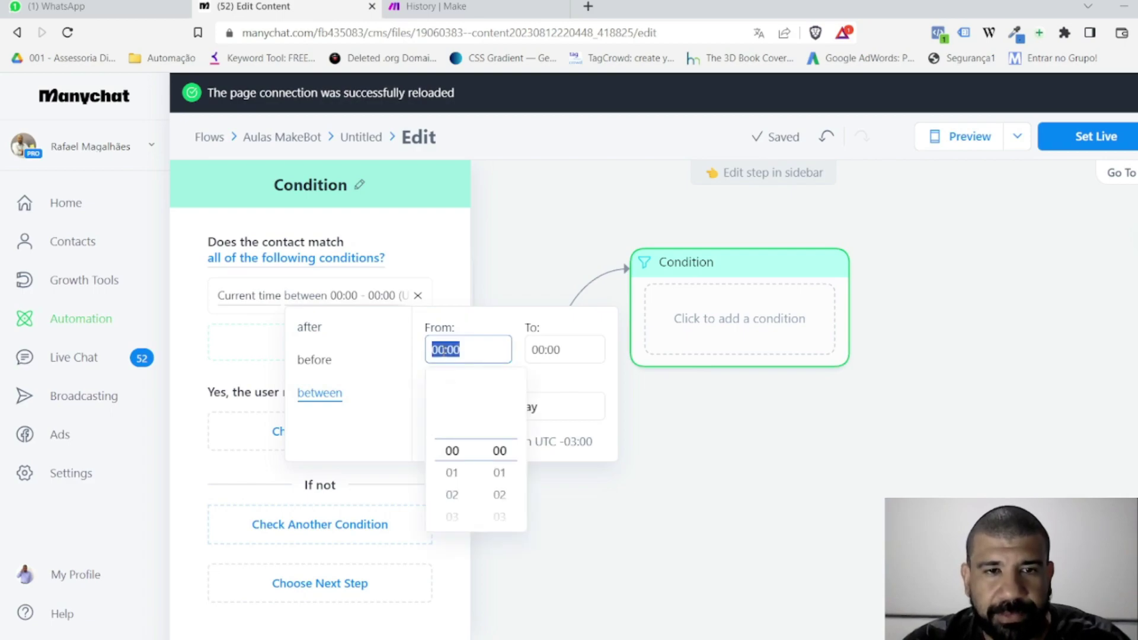
type("04:")
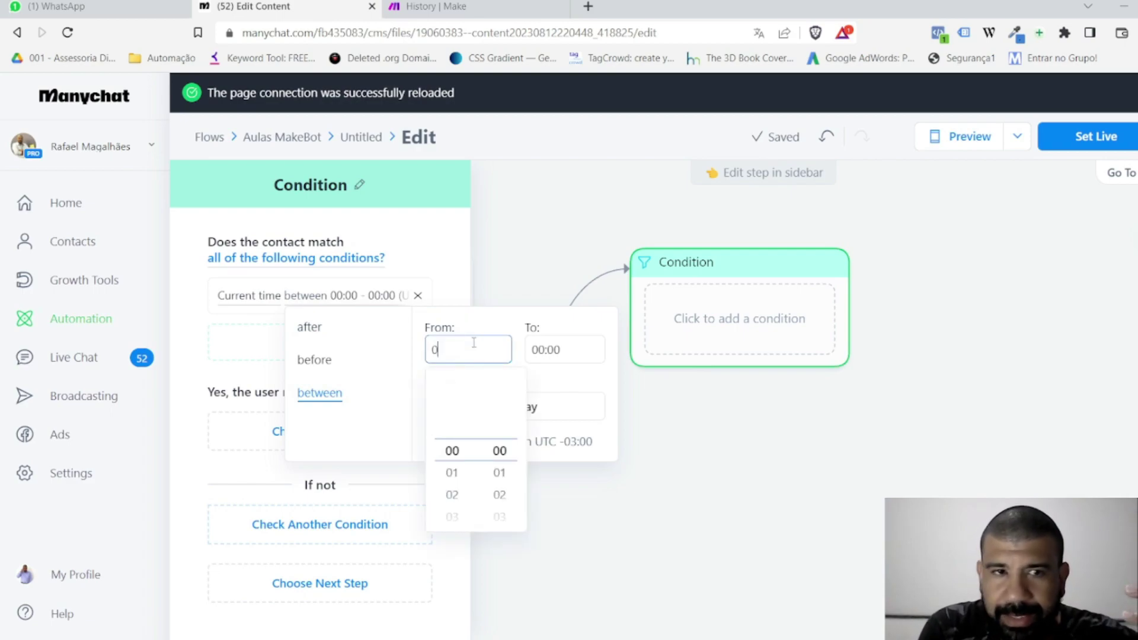
type("00")
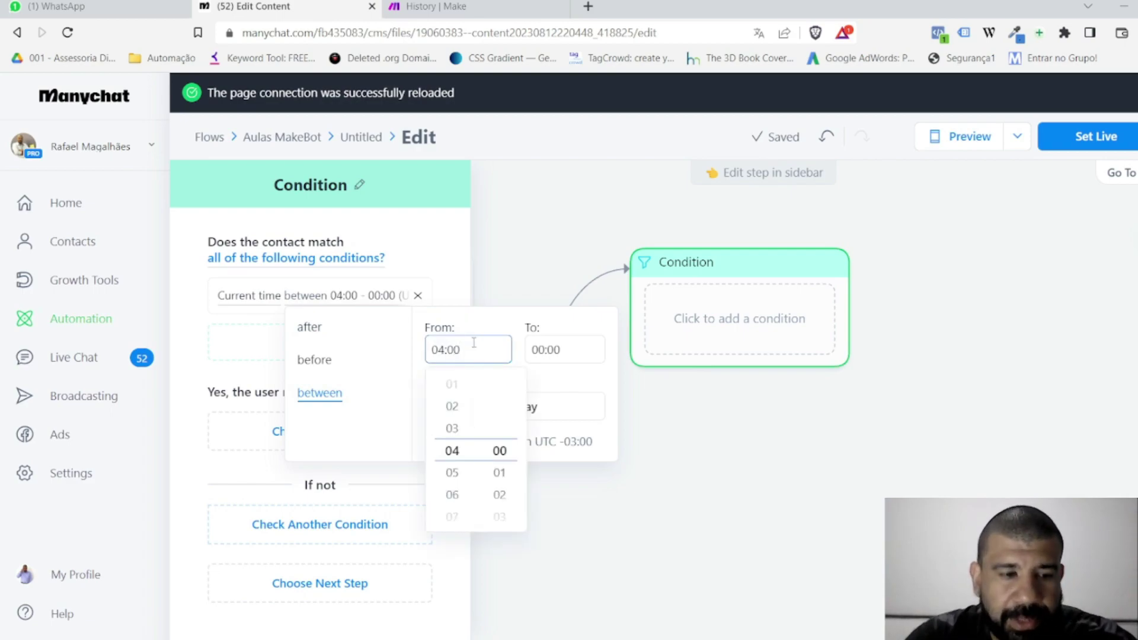
key("Tab")
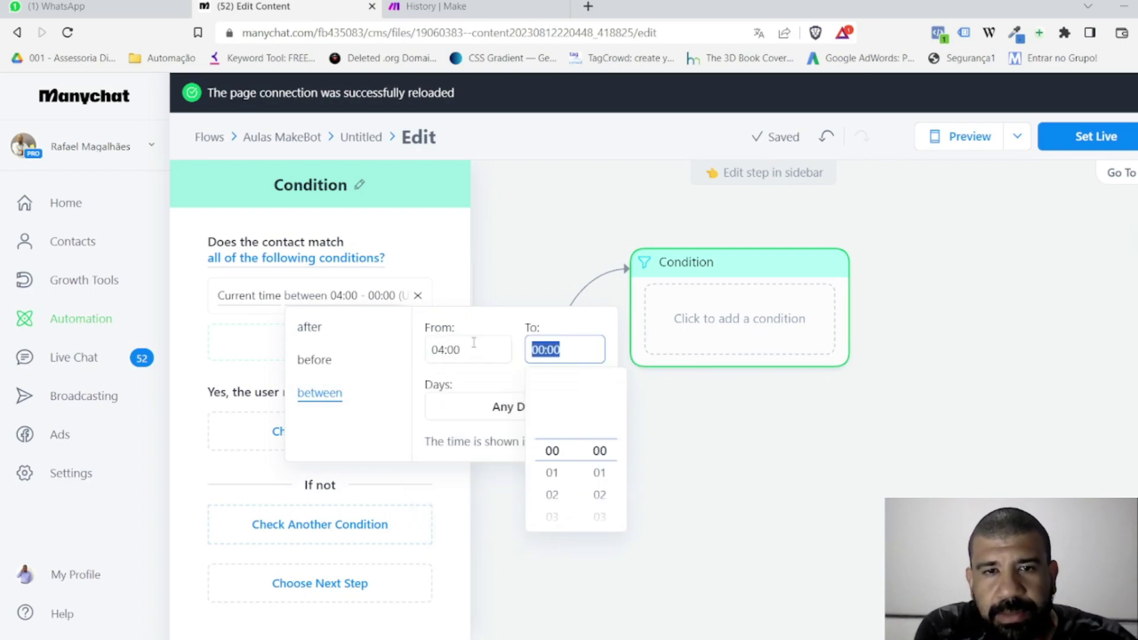
type("1159")
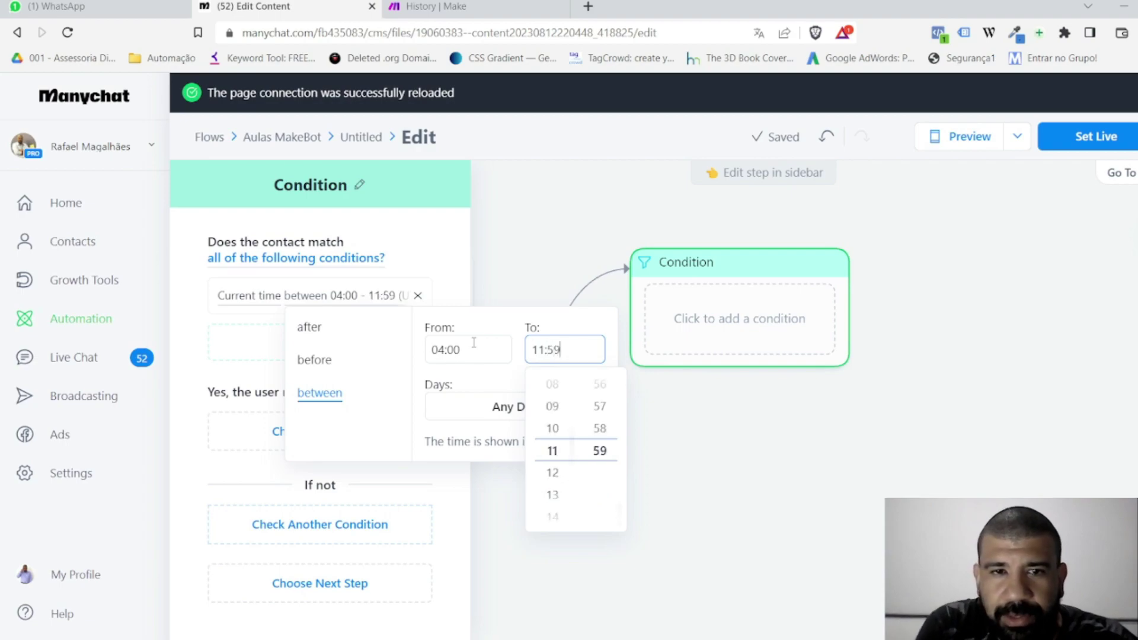
left_click(497, 383)
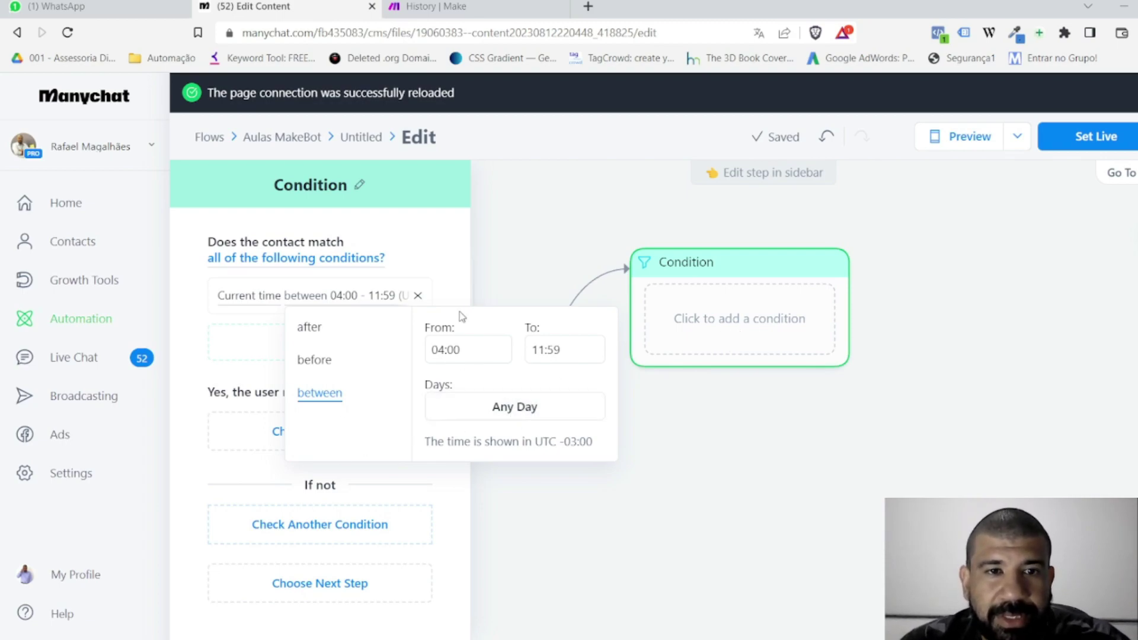
left_click(450, 259)
left_click_drag(744, 424, 640, 393)
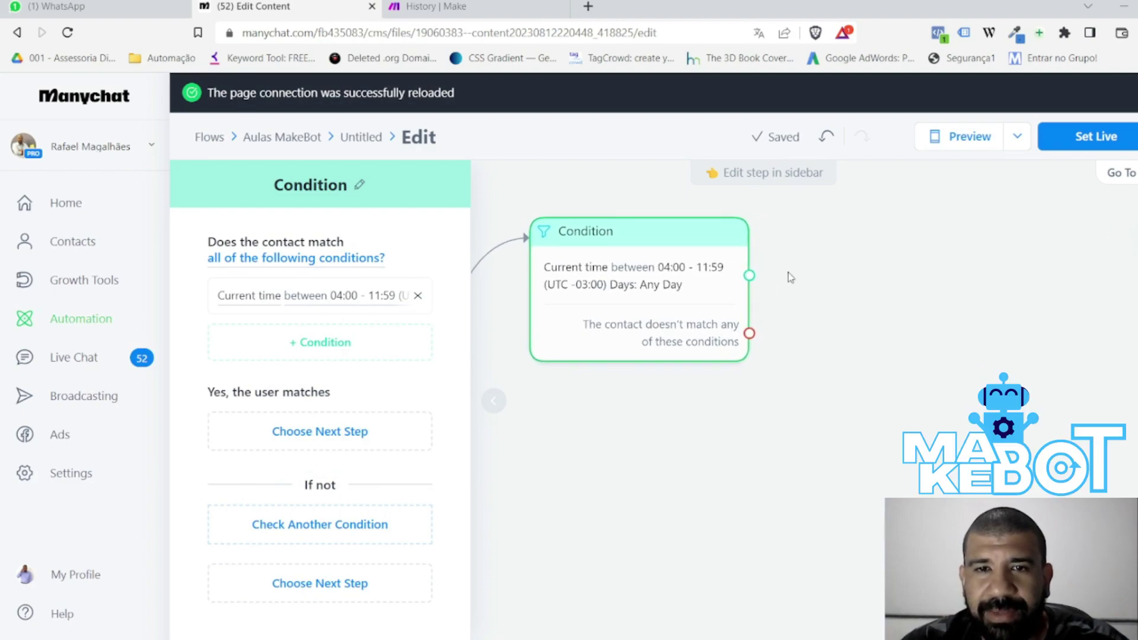
left_click_drag(787, 274, 735, 320)
left_click_drag(797, 338, 866, 320)
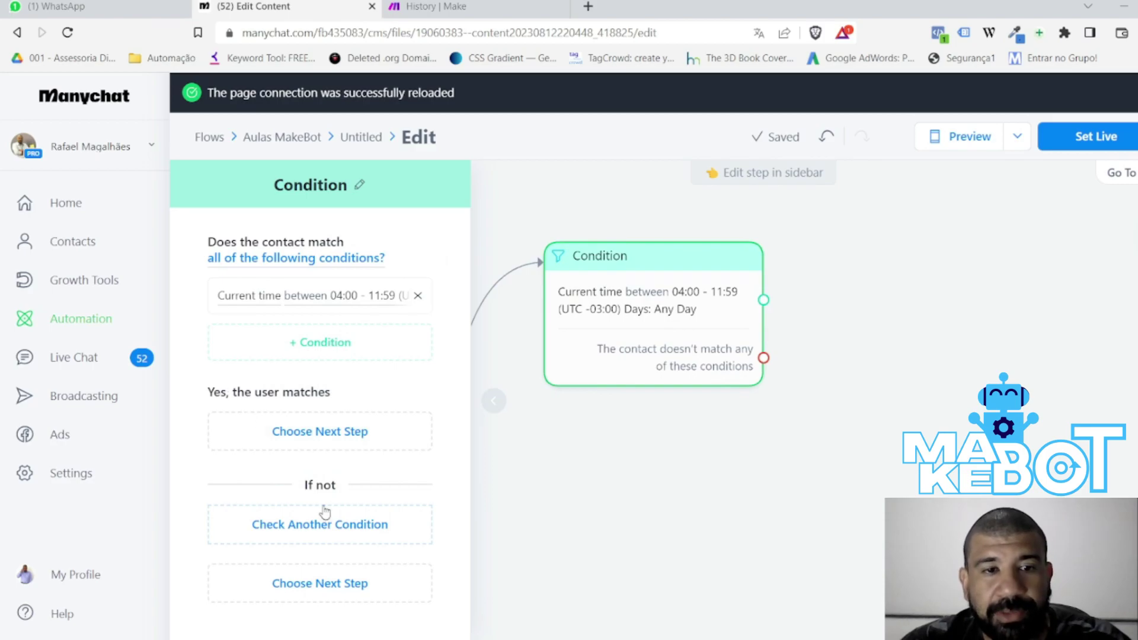
- Add another condition check under the If not branch and give it a Current time filter
left_click_drag(304, 485, 343, 479)
left_click(358, 488)
left_click(340, 534)
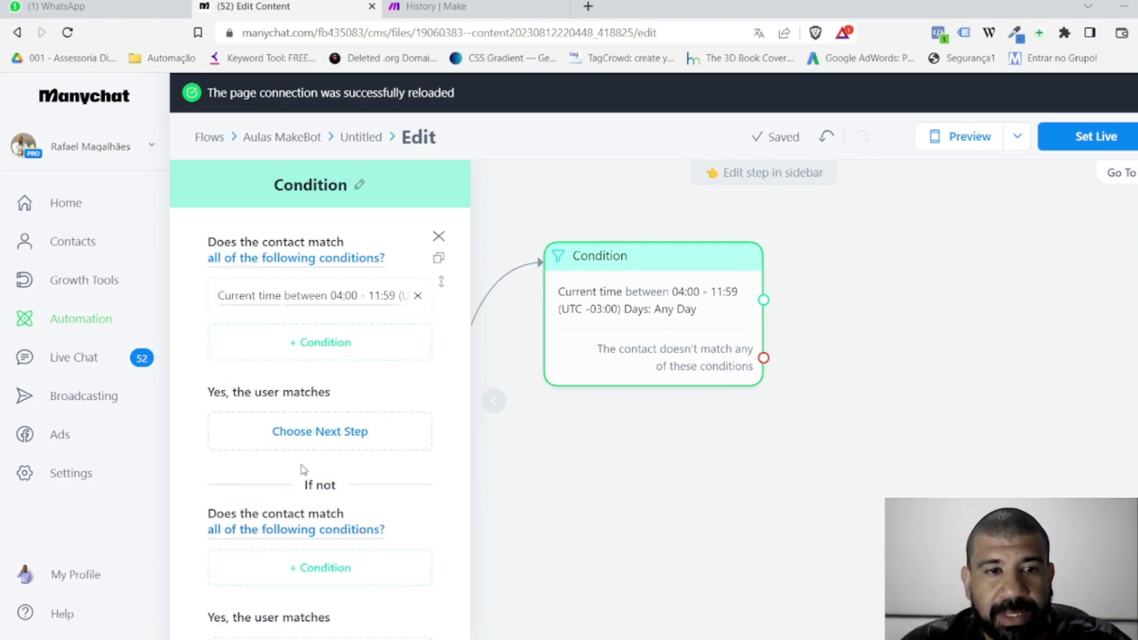
scroll(359, 516, "down", 3)
left_click(344, 370)
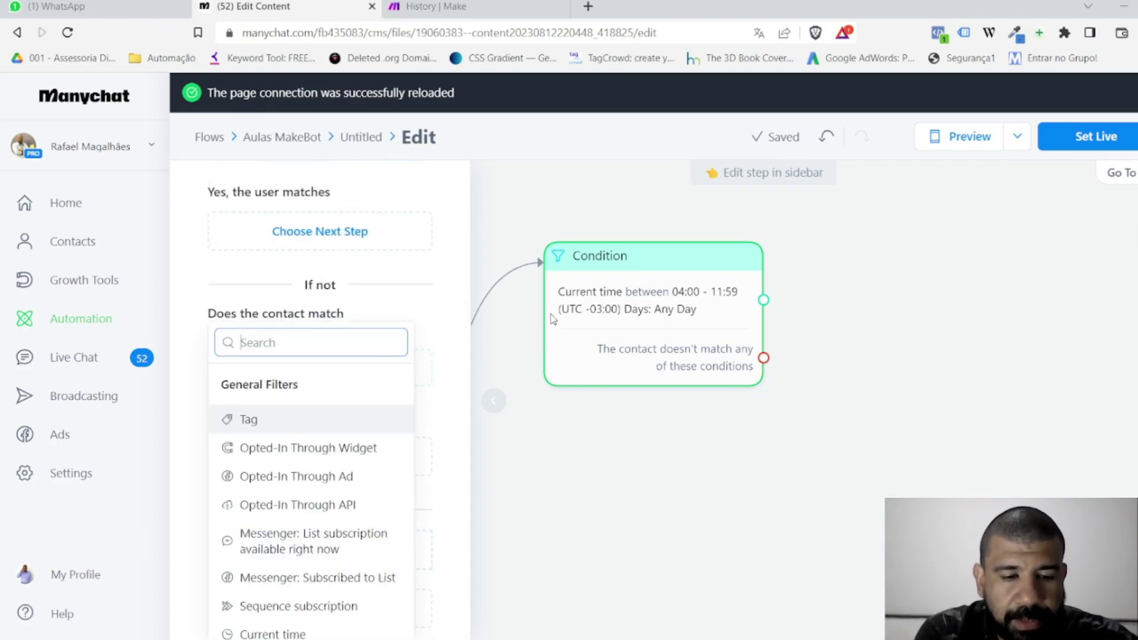
type("curre")
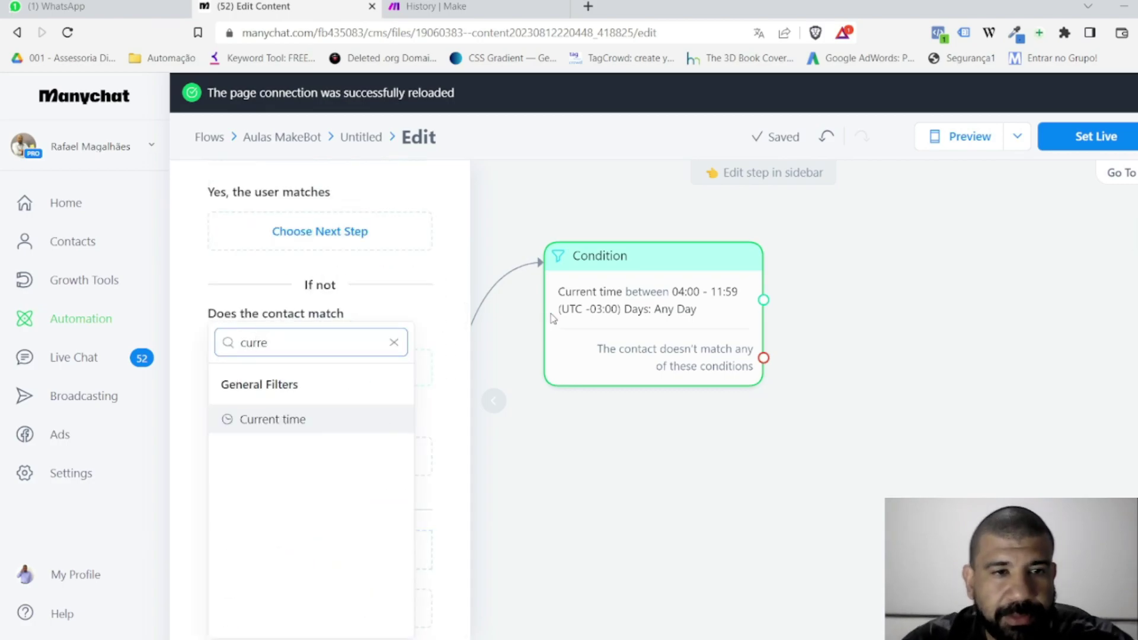
left_click(311, 421)
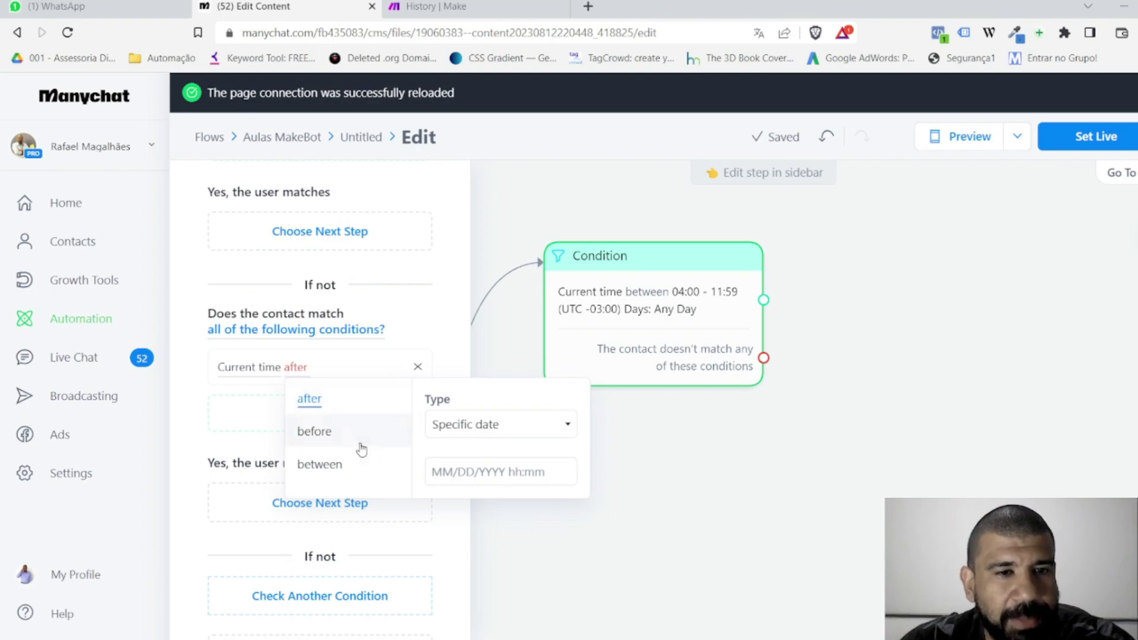
- Set the second Current time filter to between 12:00 and 16:59 and close its settings
left_click(363, 474)
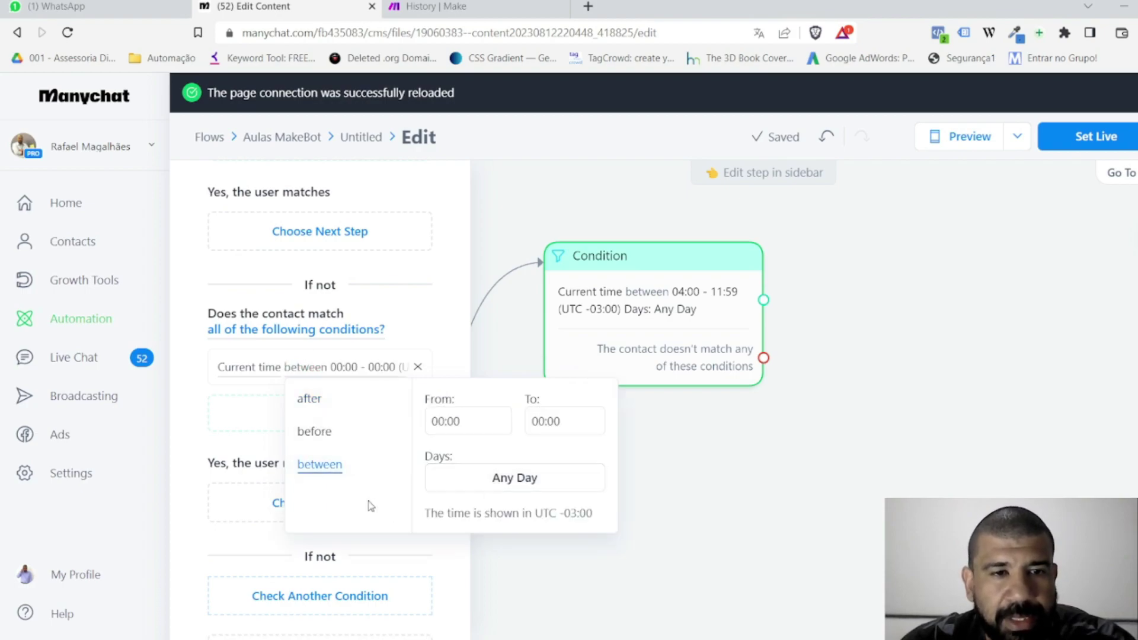
left_click(466, 421)
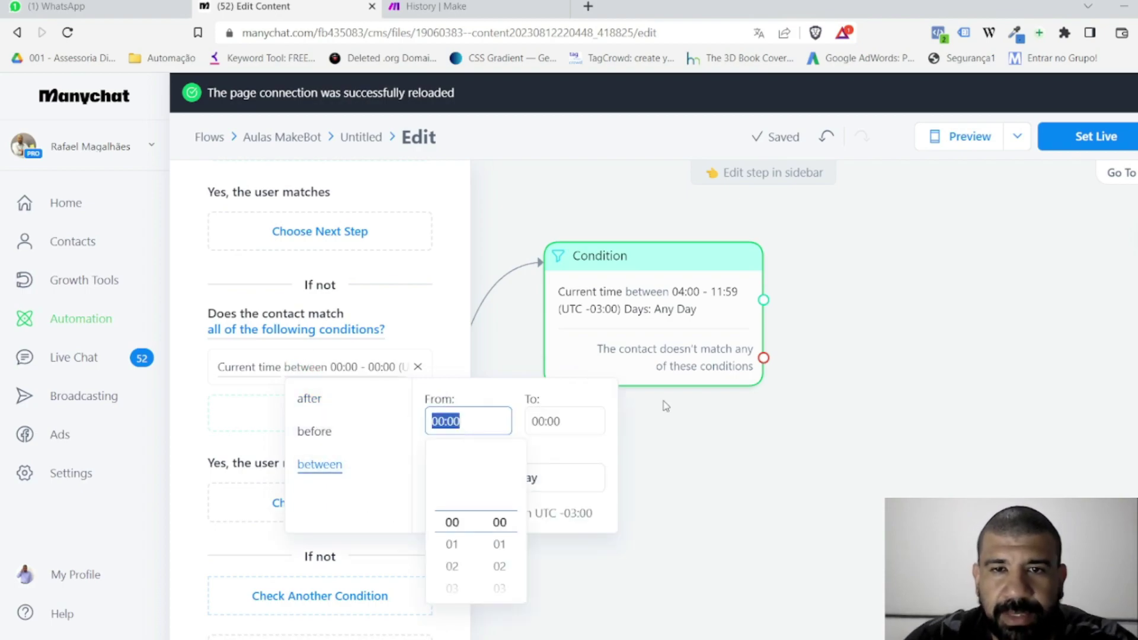
type("12:00")
key("Tab")
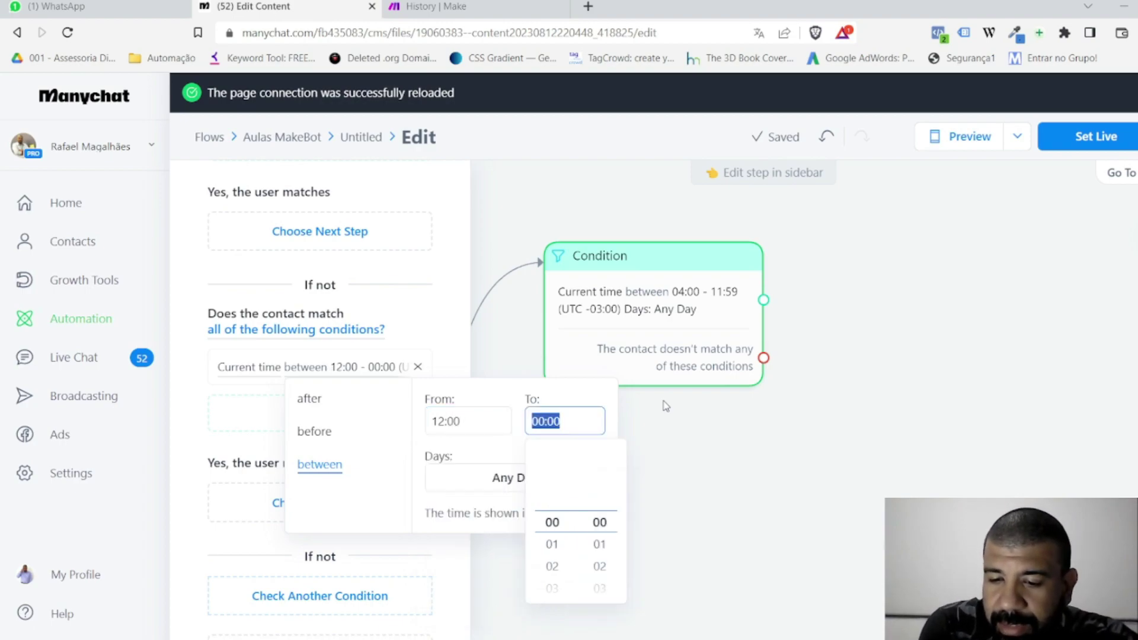
type("16:59")
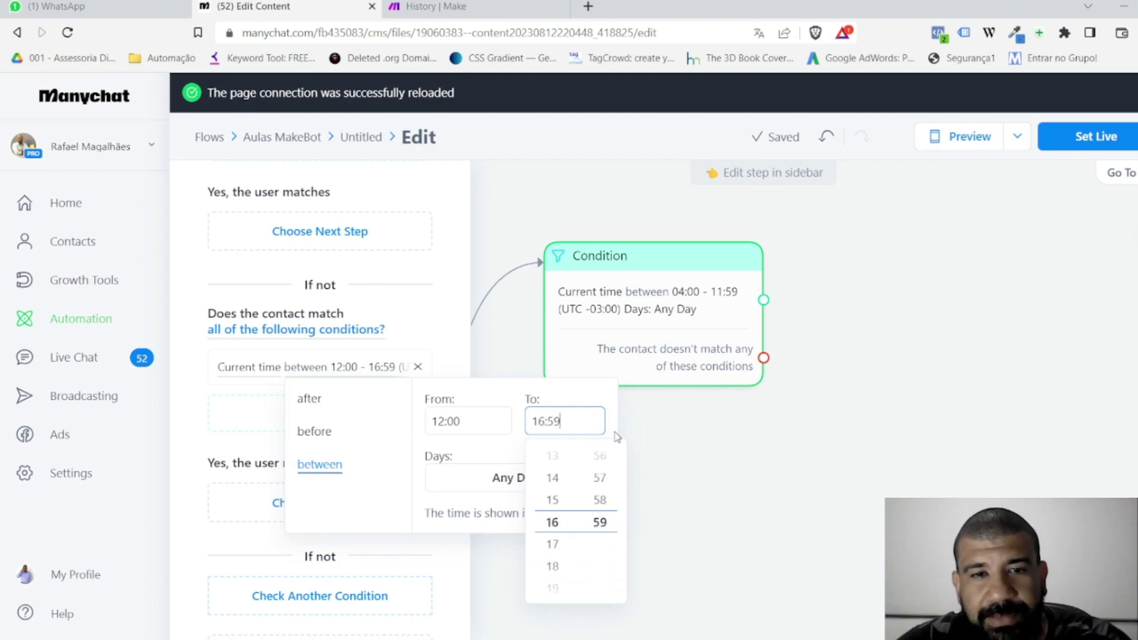
left_click(498, 398)
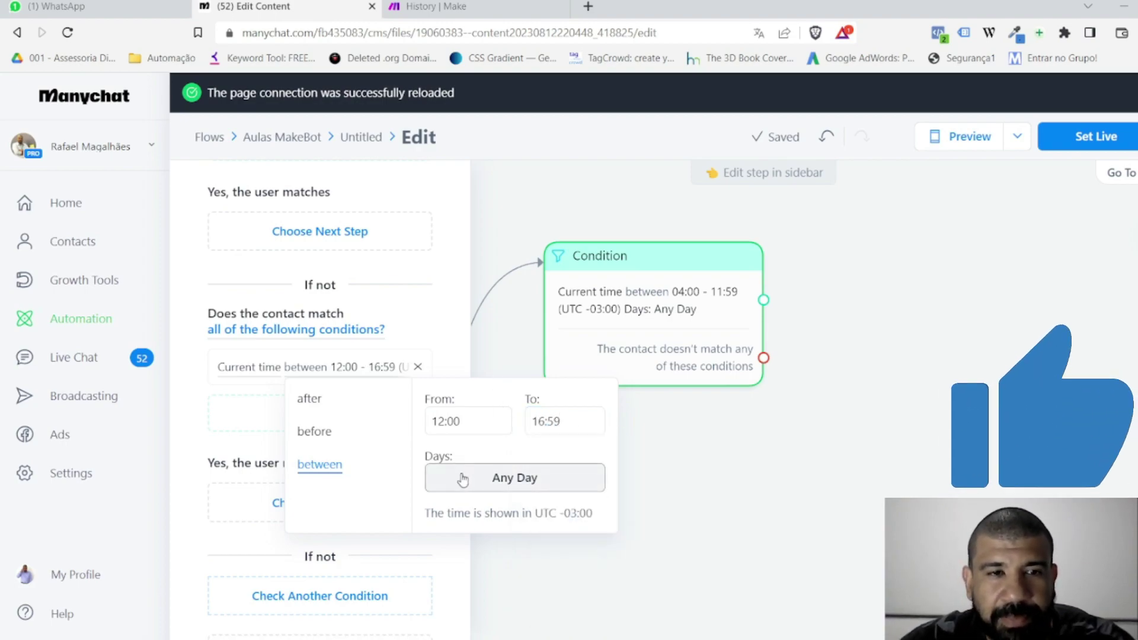
left_click(202, 396)
scroll(370, 580, "down", 1)
- Connect the 04:00 - 11:59 branch to a new WhatsApp message reading "Bom dia" followed by the First Name field
mouse_move(724, 294)
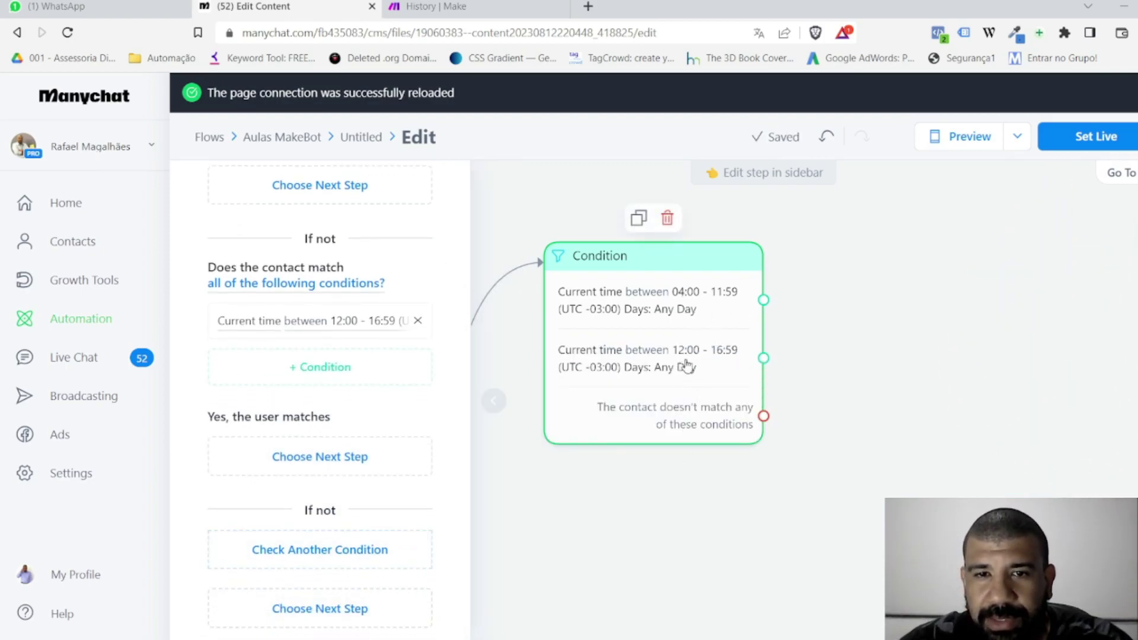
left_click_drag(764, 299, 830, 243)
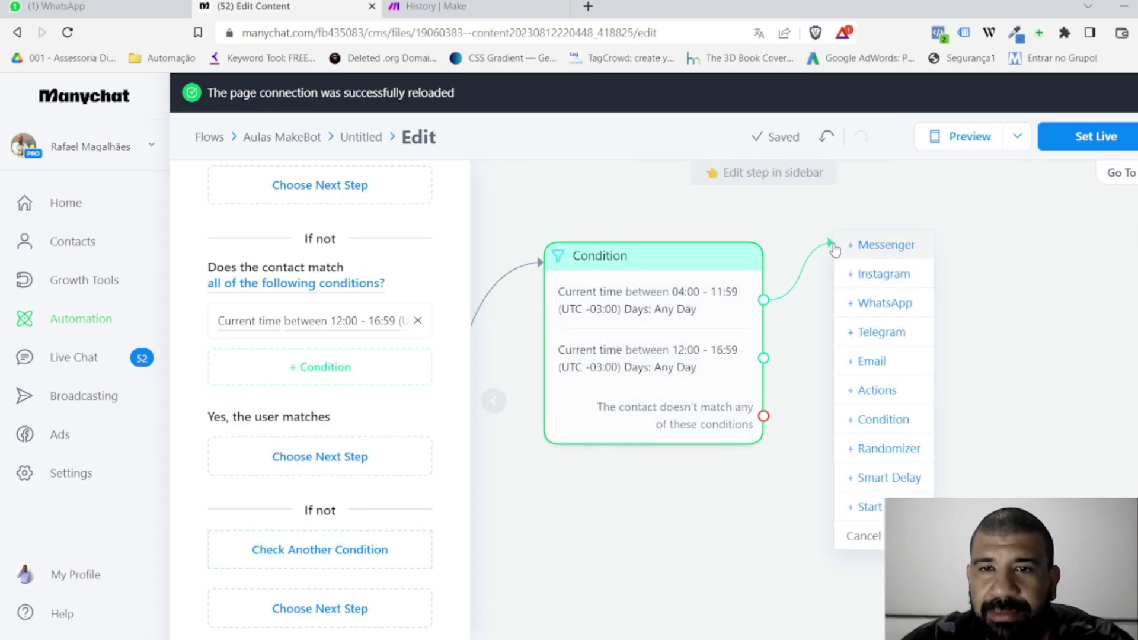
left_click(887, 303)
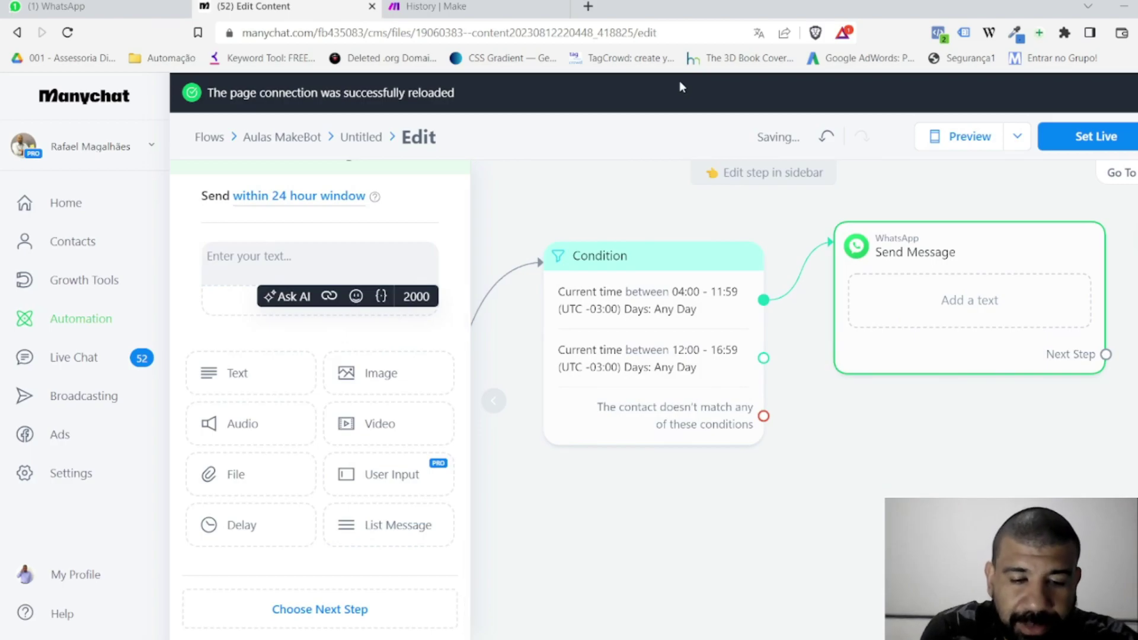
type("Bom dia ")
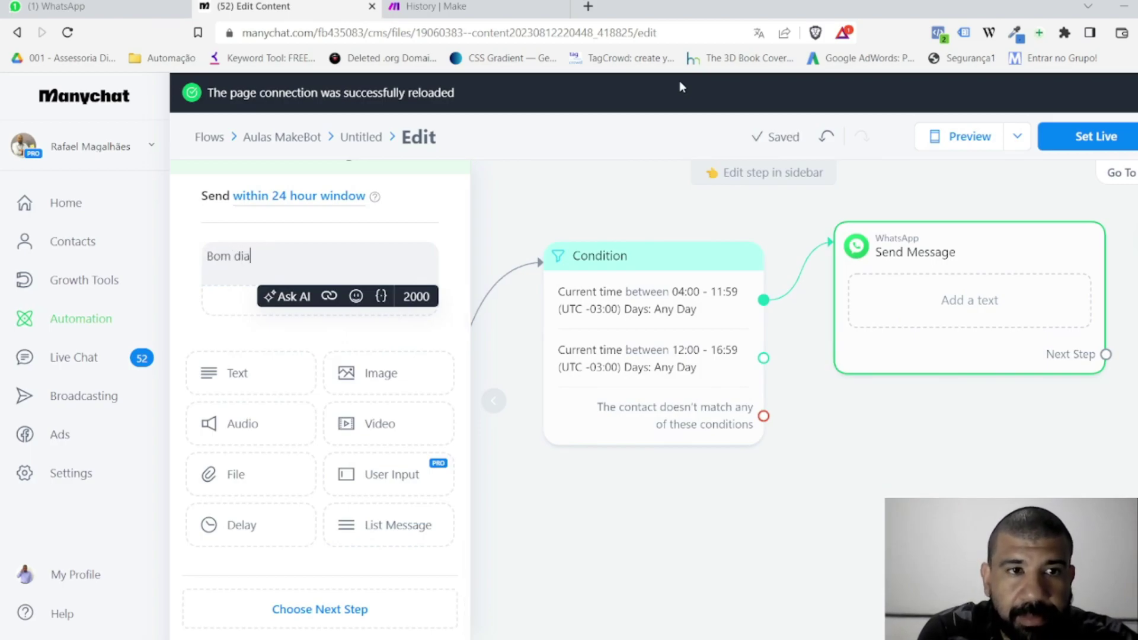
type("{fi")
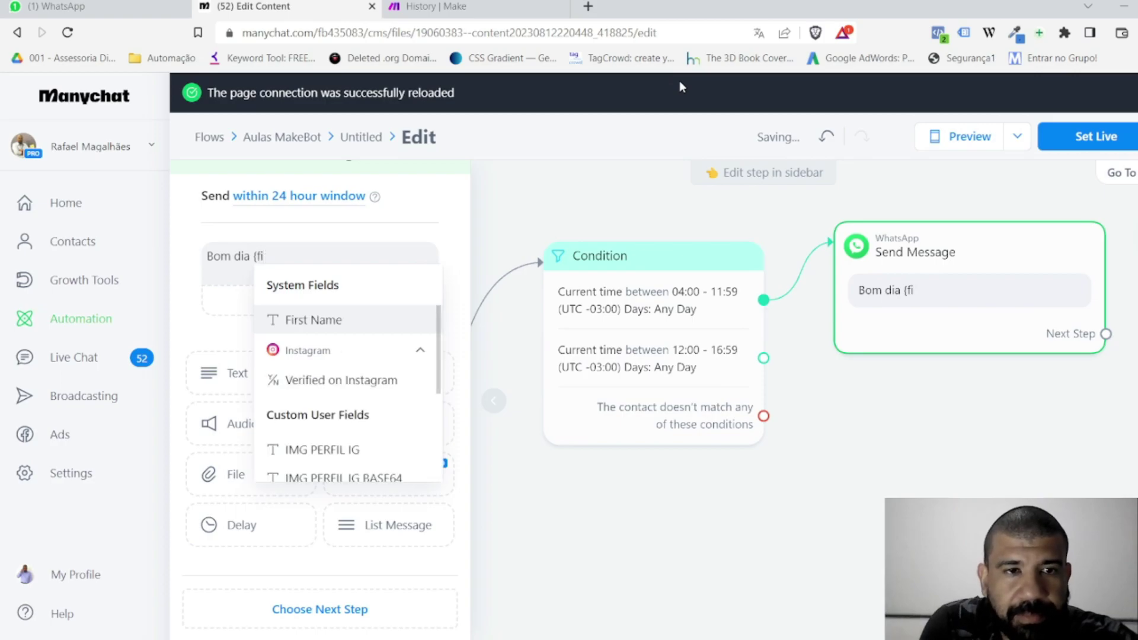
left_click(349, 327)
- Connect the 12:00 - 16:59 branch to a new WhatsApp message reading "Boa tarde" followed by the First Name field
left_click_drag(764, 358, 880, 403)
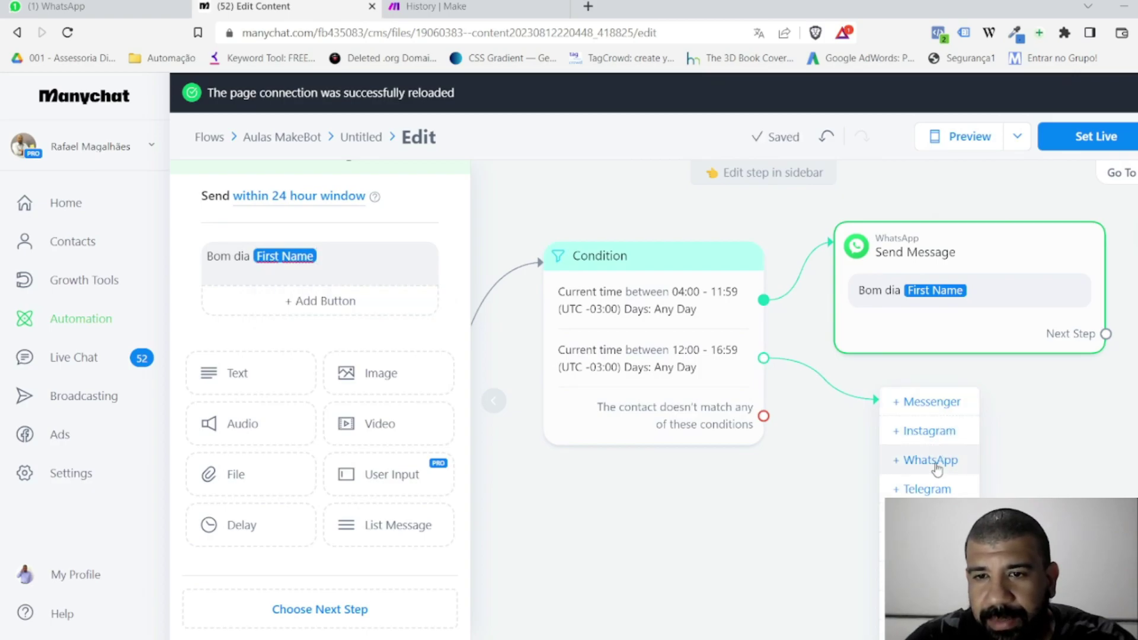
left_click(934, 462)
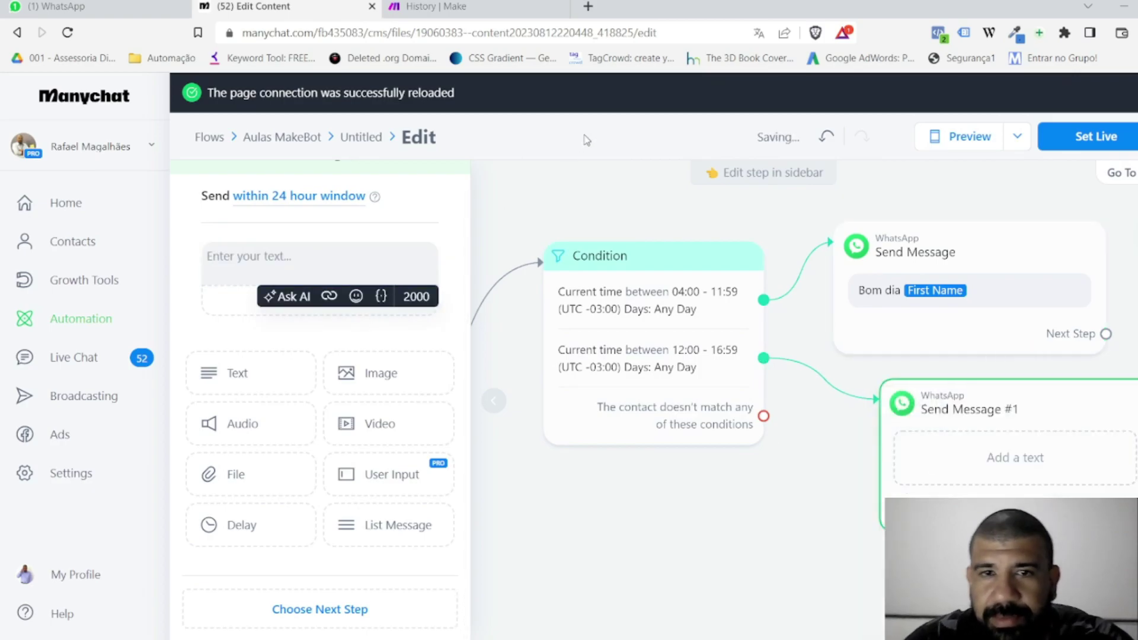
type("Boa tarde ")
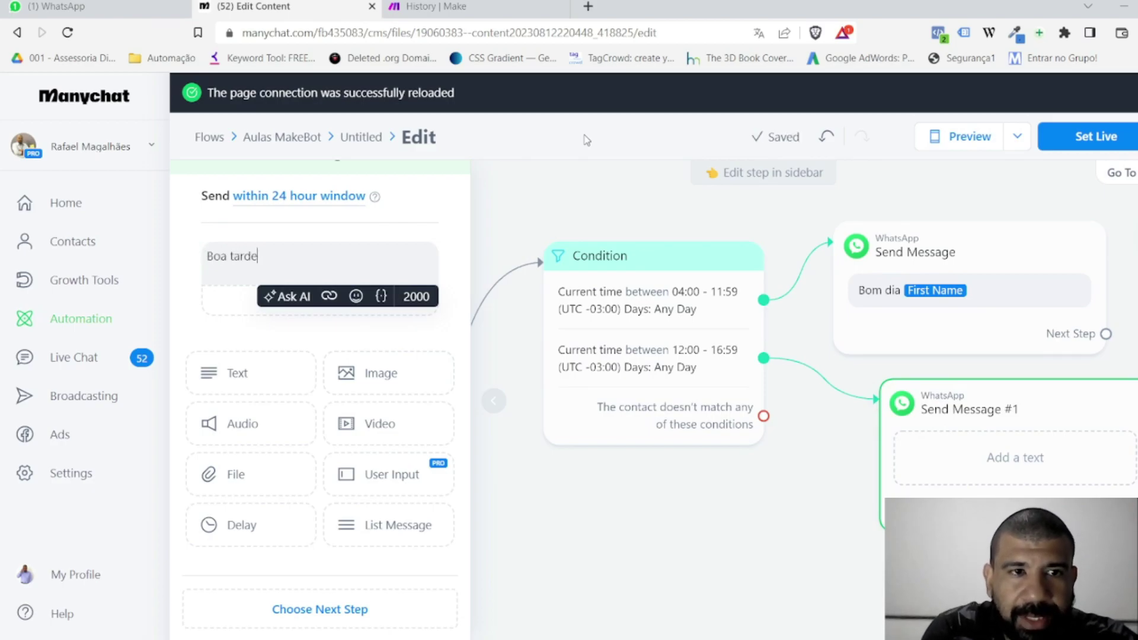
type("{fi")
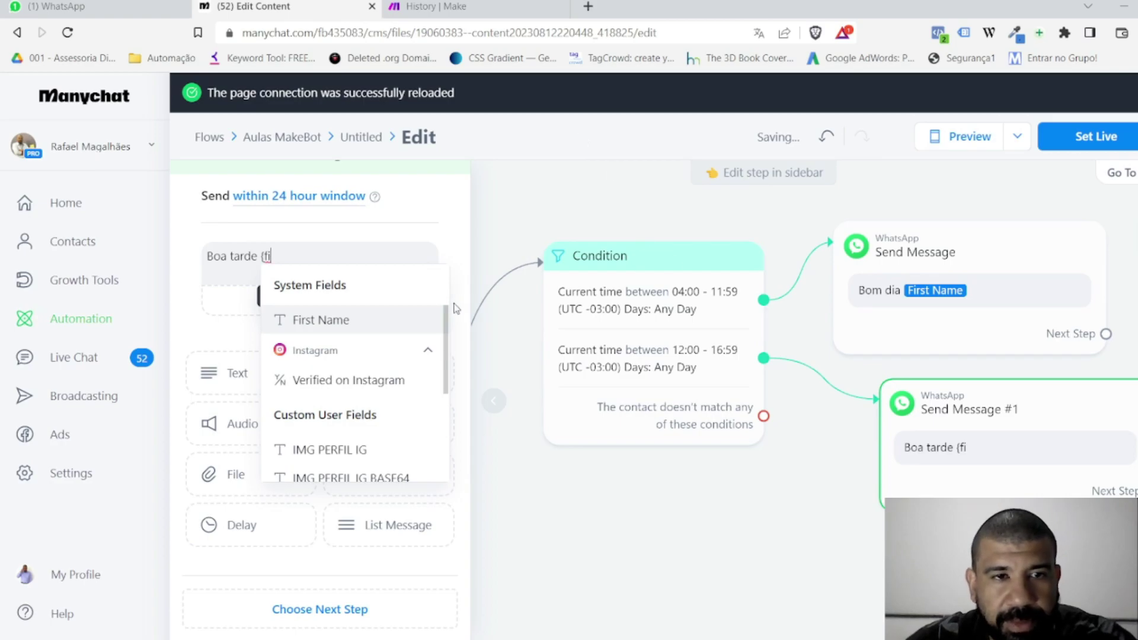
left_click(359, 326)
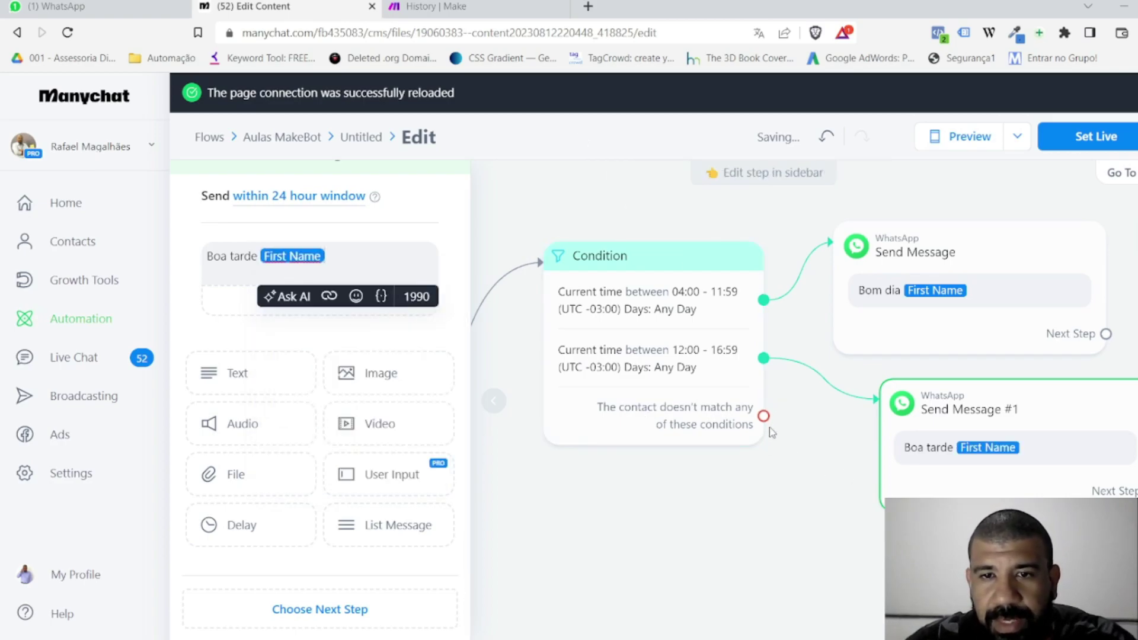
- Connect the branch for contacts matching no condition to a new WhatsApp message reading "Boa noite" followed by the First Name field
left_click_drag(763, 417, 827, 571)
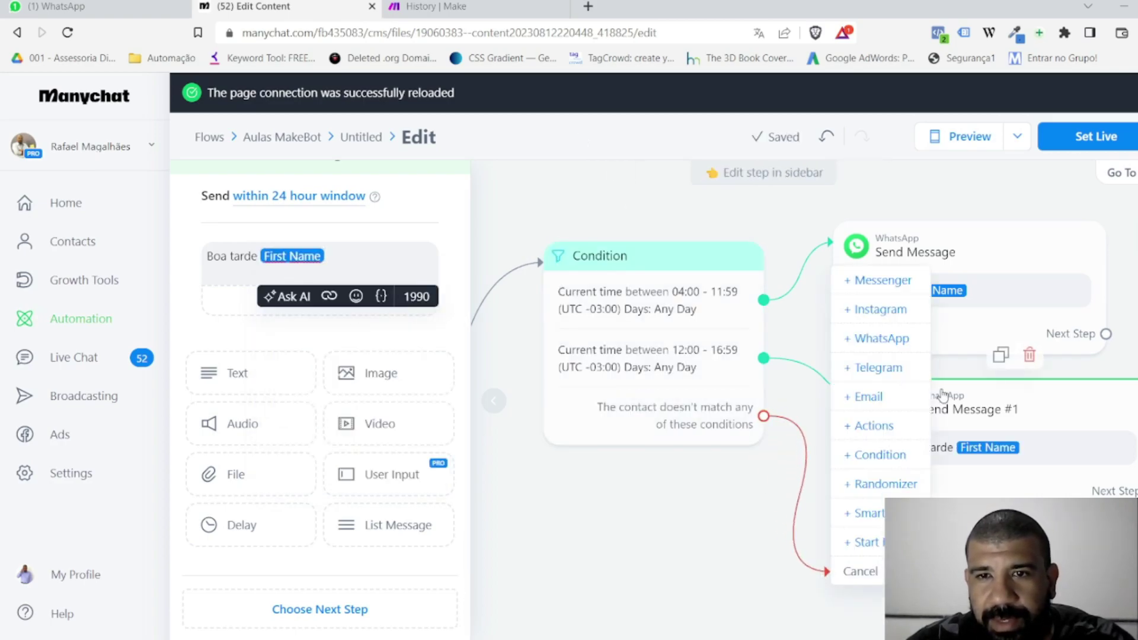
left_click(890, 338)
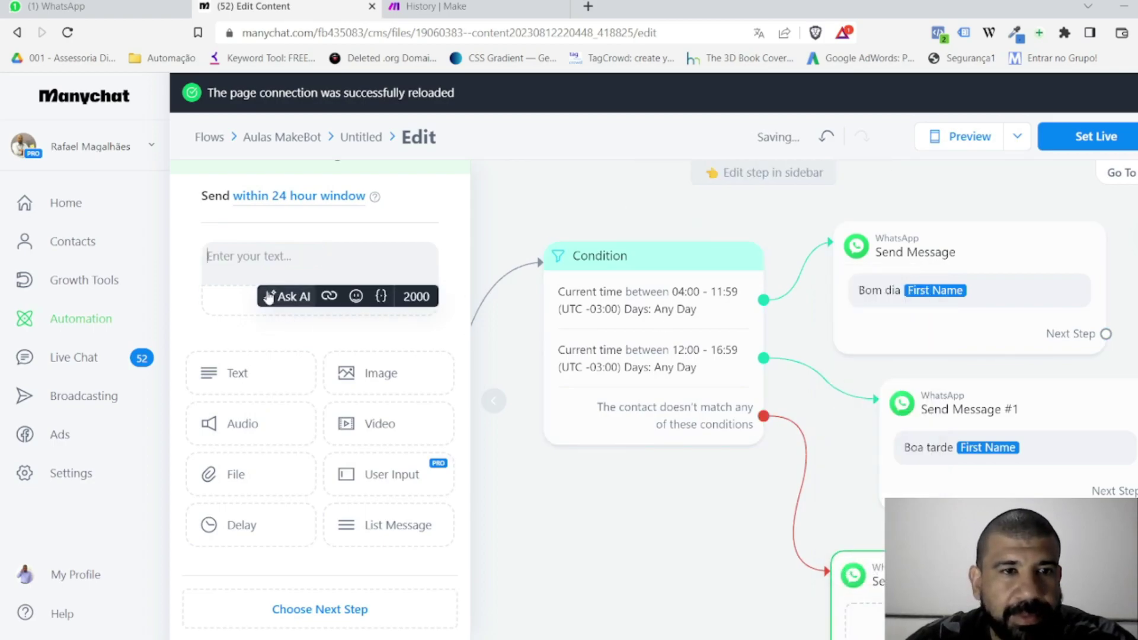
type("Boa noite")
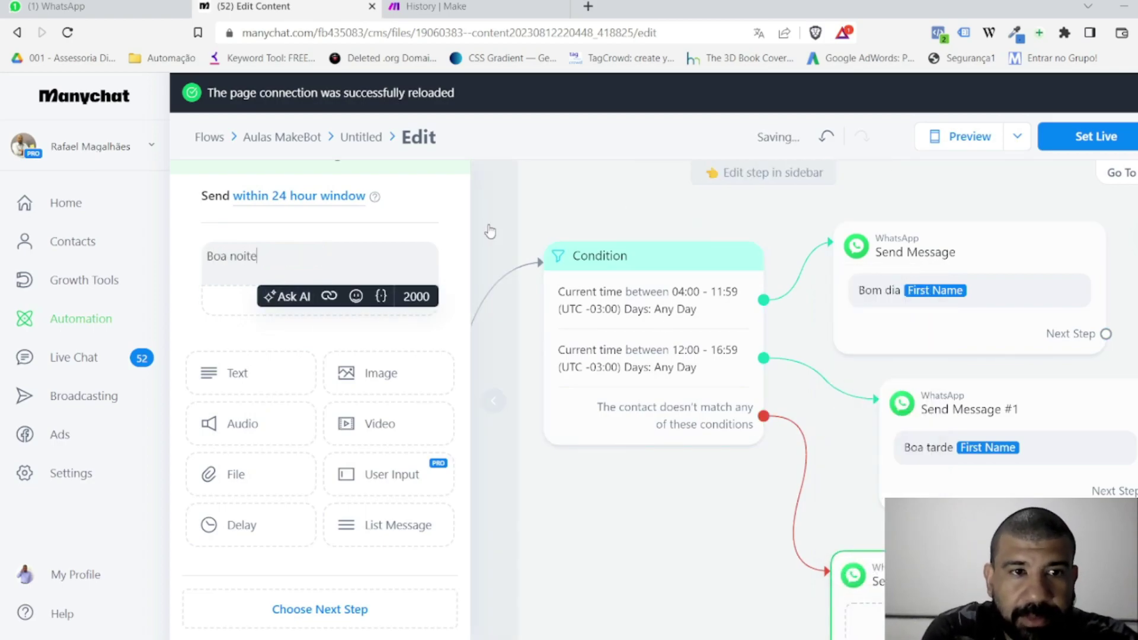
type(" {")
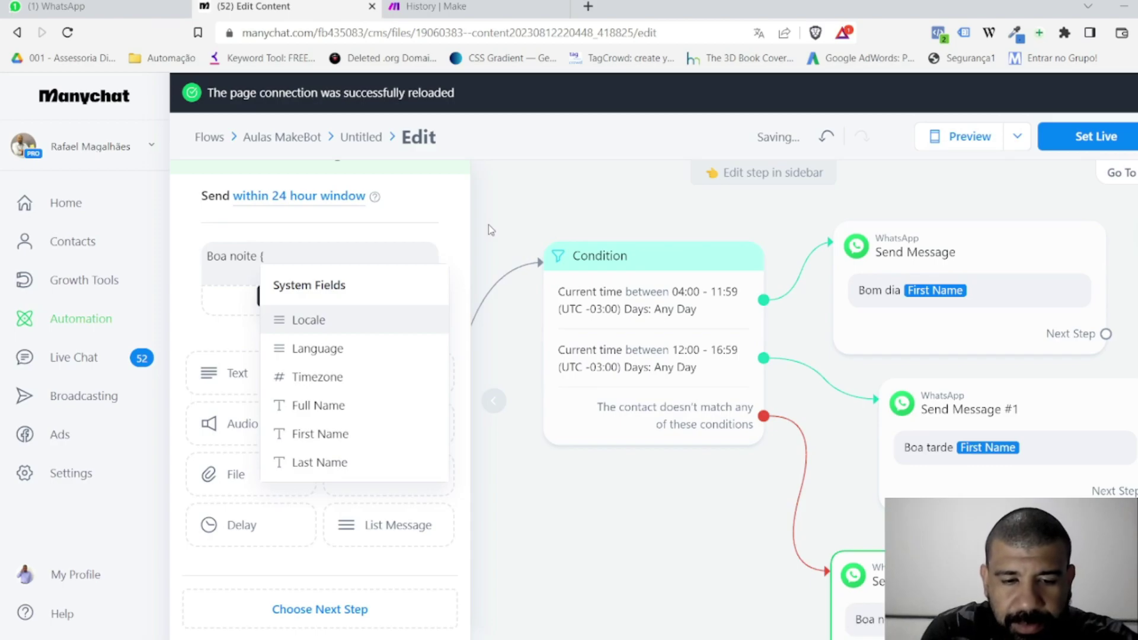
type("fir")
left_click(380, 323)
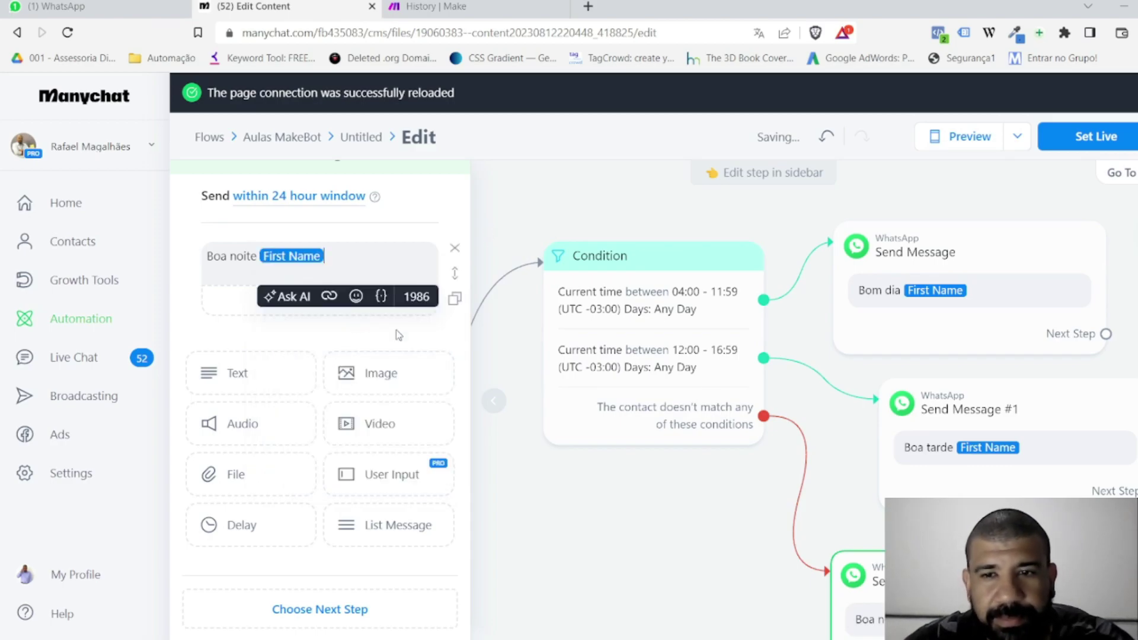
- Line up the three greeting messages in one evenly spaced column beside the condition
left_click_drag(751, 265, 683, 250)
scroll(684, 250, "down", 3)
left_click_drag(831, 279, 842, 258)
left_click_drag(828, 311, 823, 289)
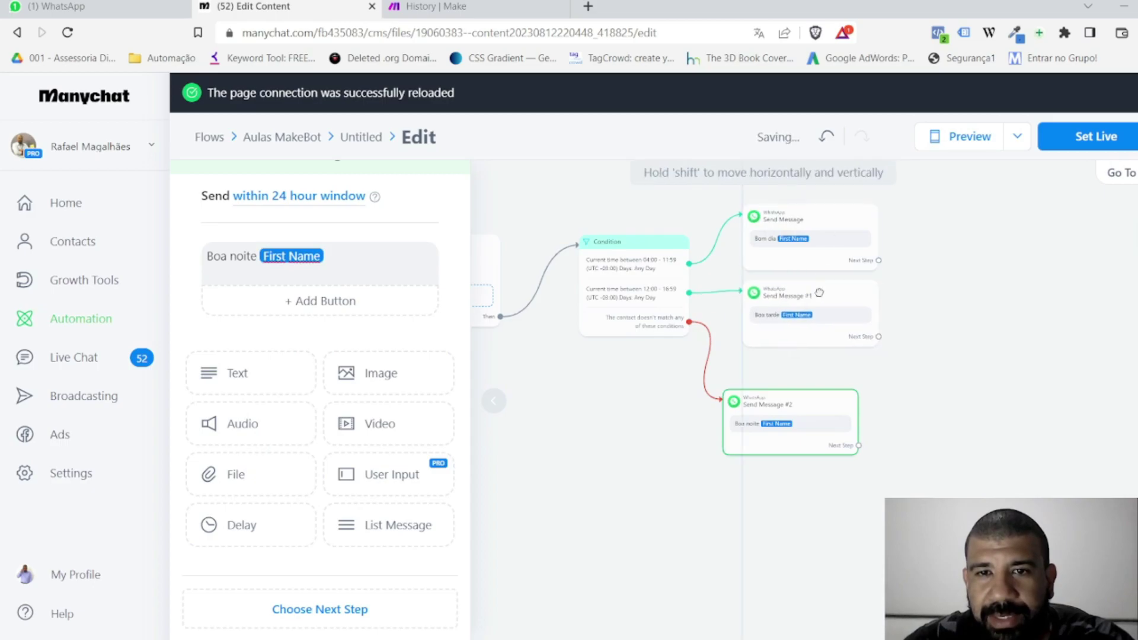
left_click_drag(808, 398, 832, 365)
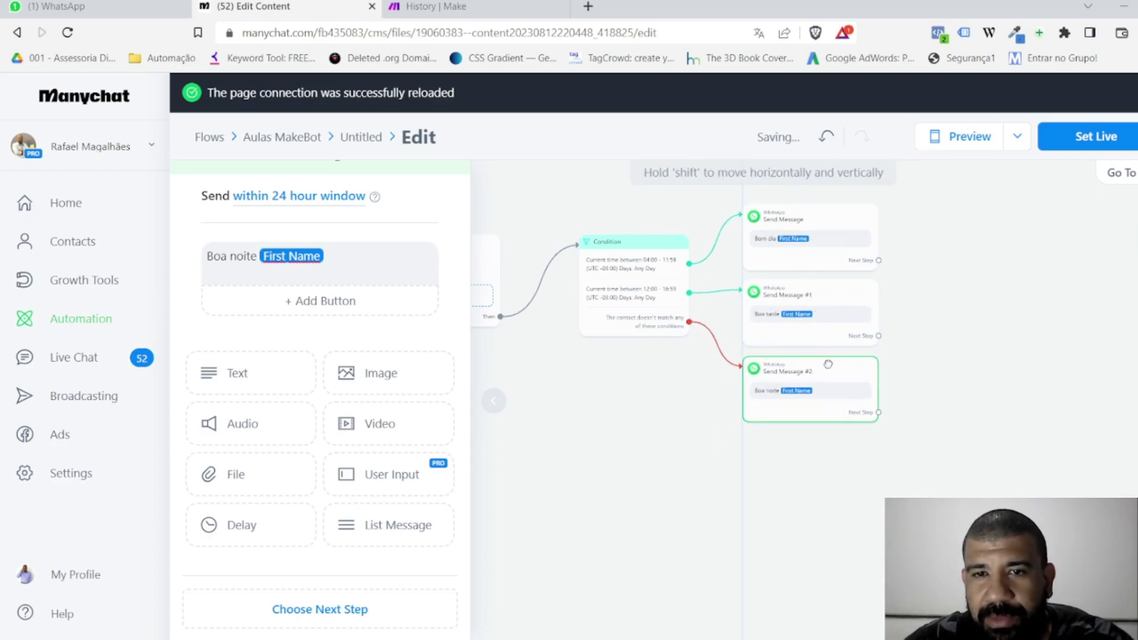
- Connect the "Bom dia" message's next step to a new WhatsApp message reading "Como posso te ajudar?" and close its settings
left_click_drag(887, 293, 897, 330)
left_click(957, 334)
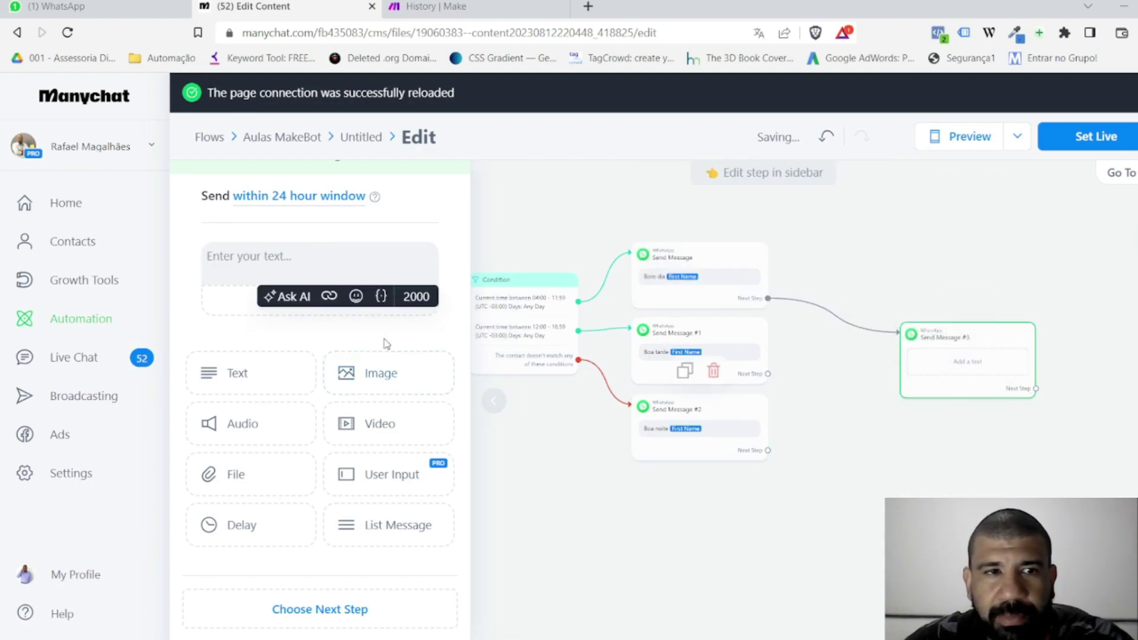
type("Como posso te ajud")
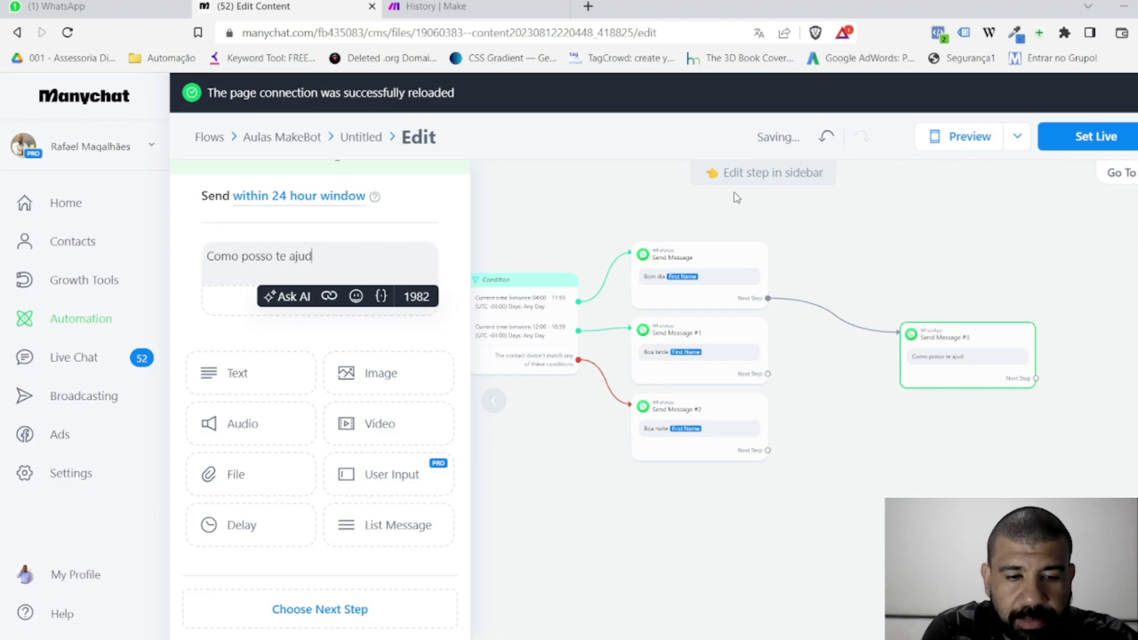
type("?")
left_click(840, 427)
- Connect the next steps of the "Boa tarde" and "Boa noite" messages to the "Como posso te ajudar?" message
left_click(768, 373)
left_click(966, 356)
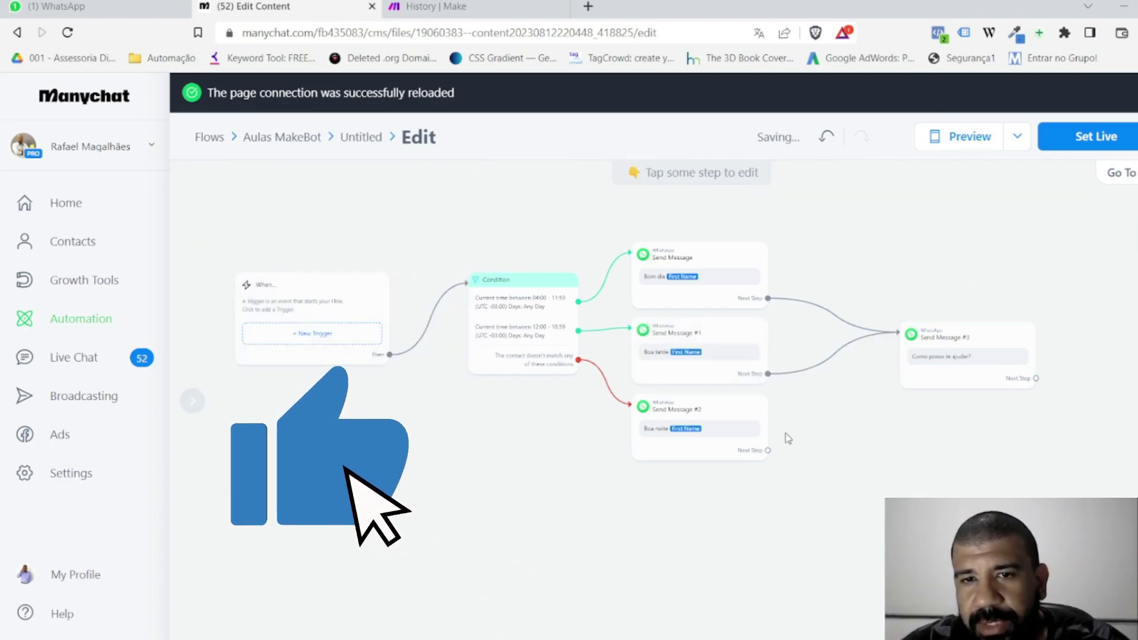
left_click(768, 451)
left_click(925, 355)
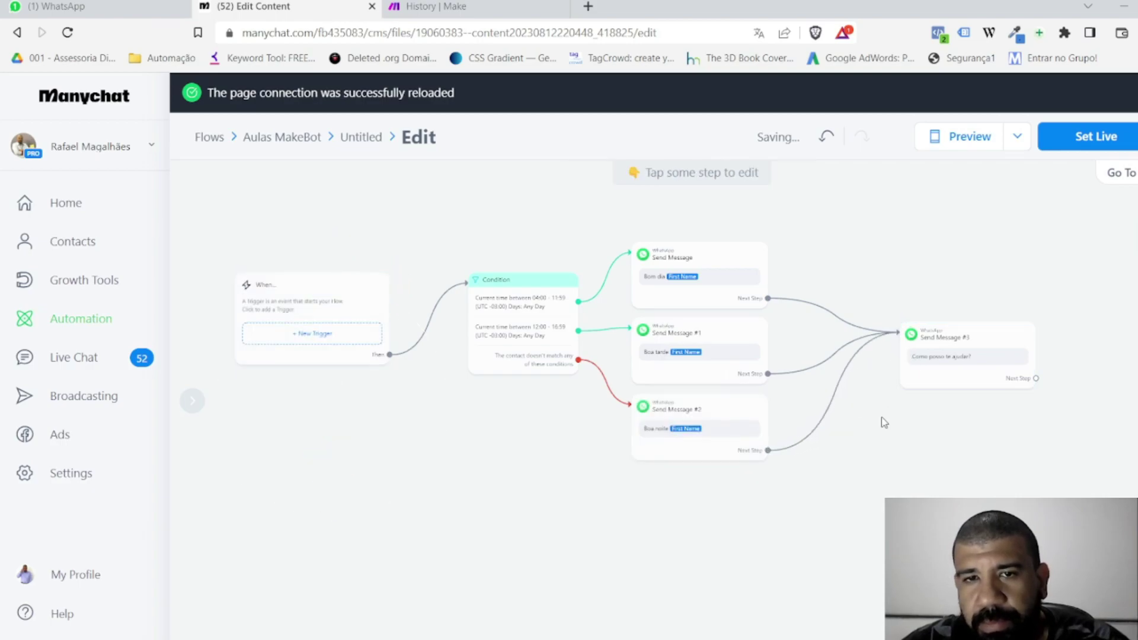
- Move the "Como posso te ajudar?" message closer to the column of greeting messages
scroll(688, 373, "up", 3)
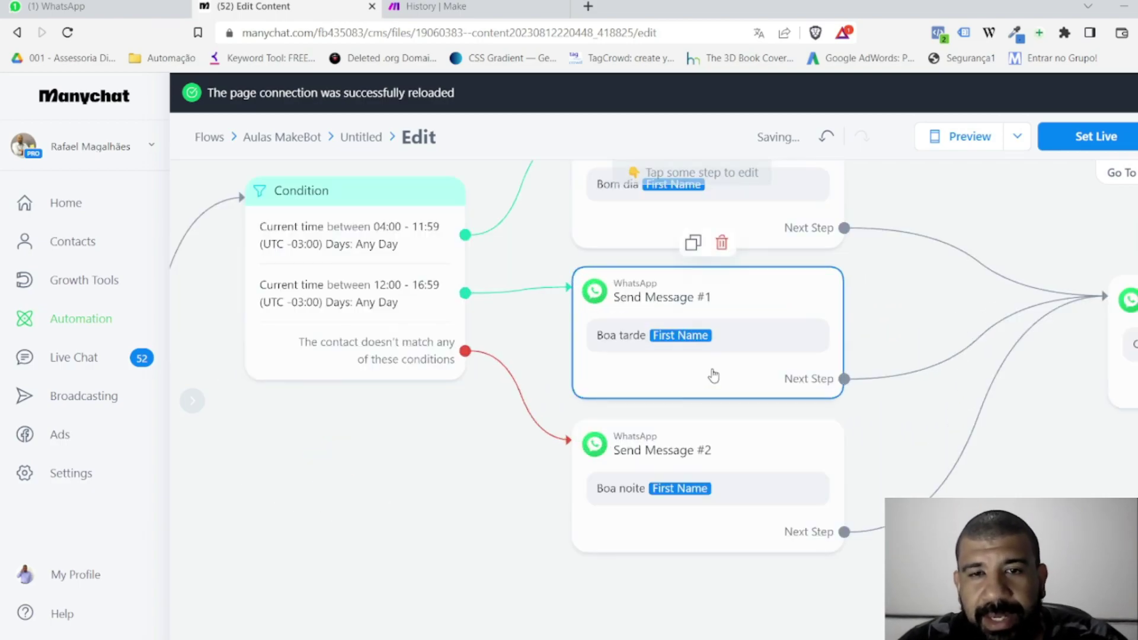
scroll(747, 377, "down", 4)
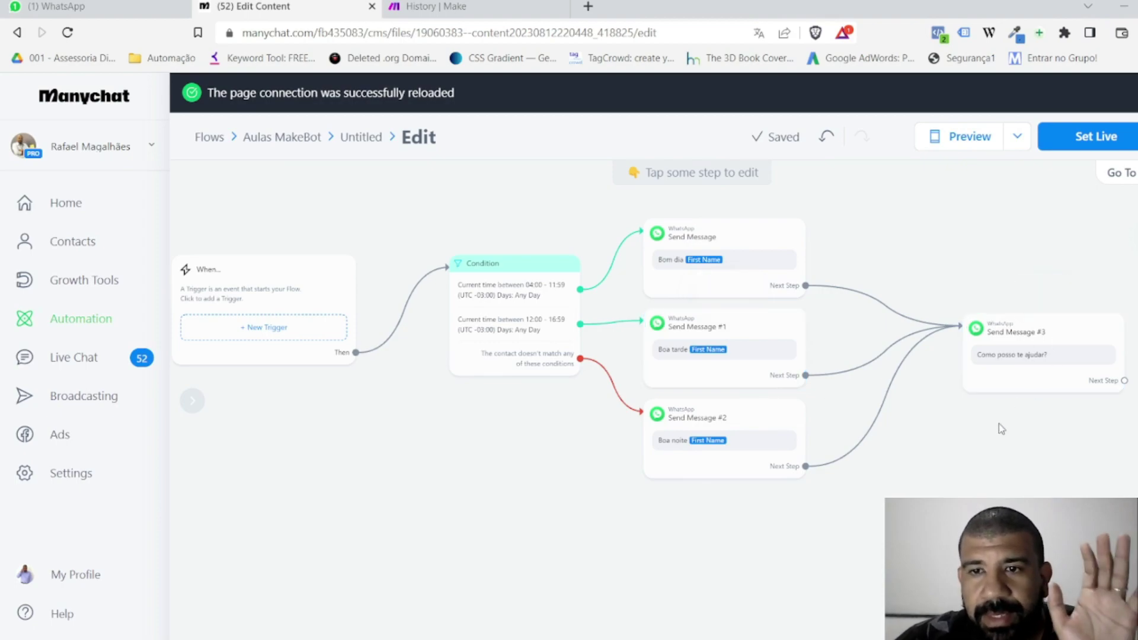
left_click_drag(998, 424, 905, 420)
left_click_drag(968, 325, 903, 321)
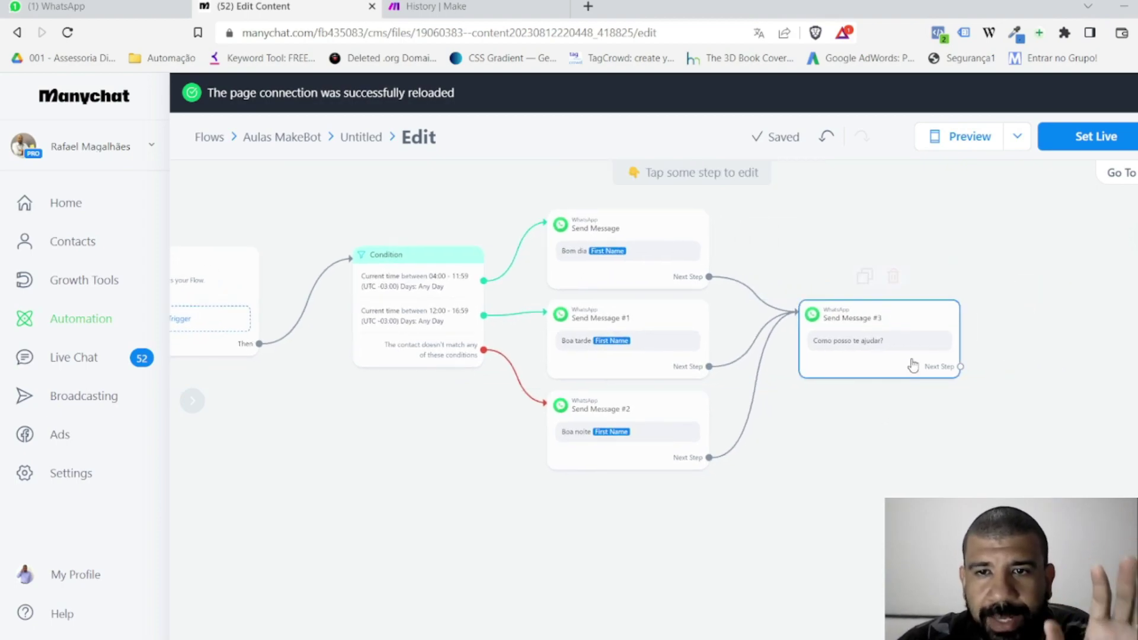
left_click(796, 466)
- Open the Condition block's settings to review its time filters and their connected messages
left_click_drag(447, 452, 574, 473)
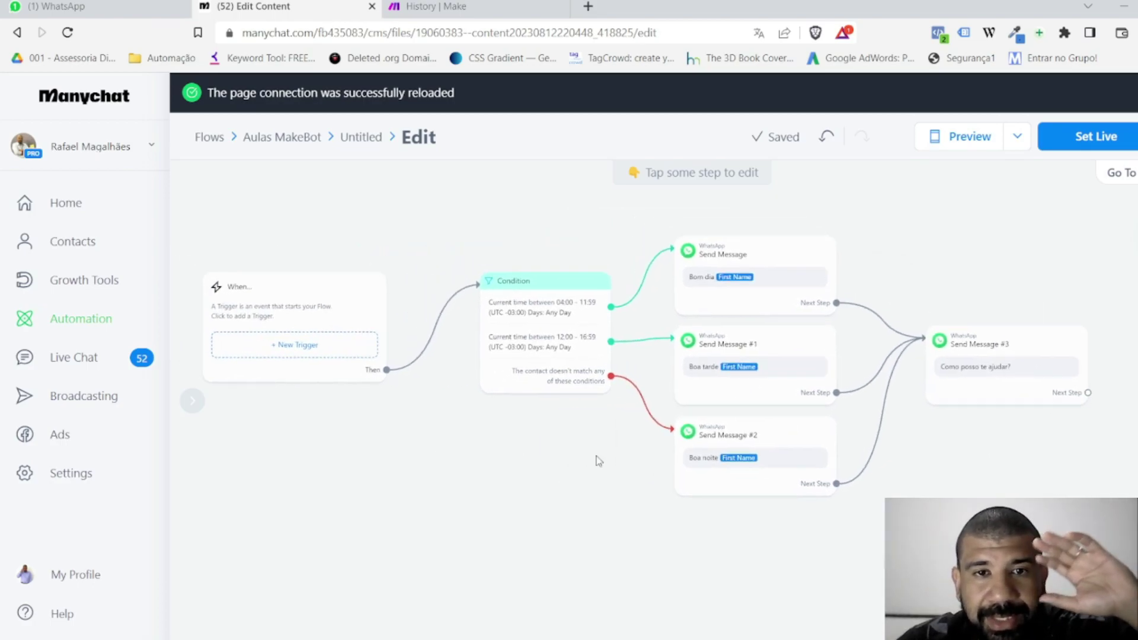
scroll(592, 396, "up", 5)
scroll(585, 453, "down", 3)
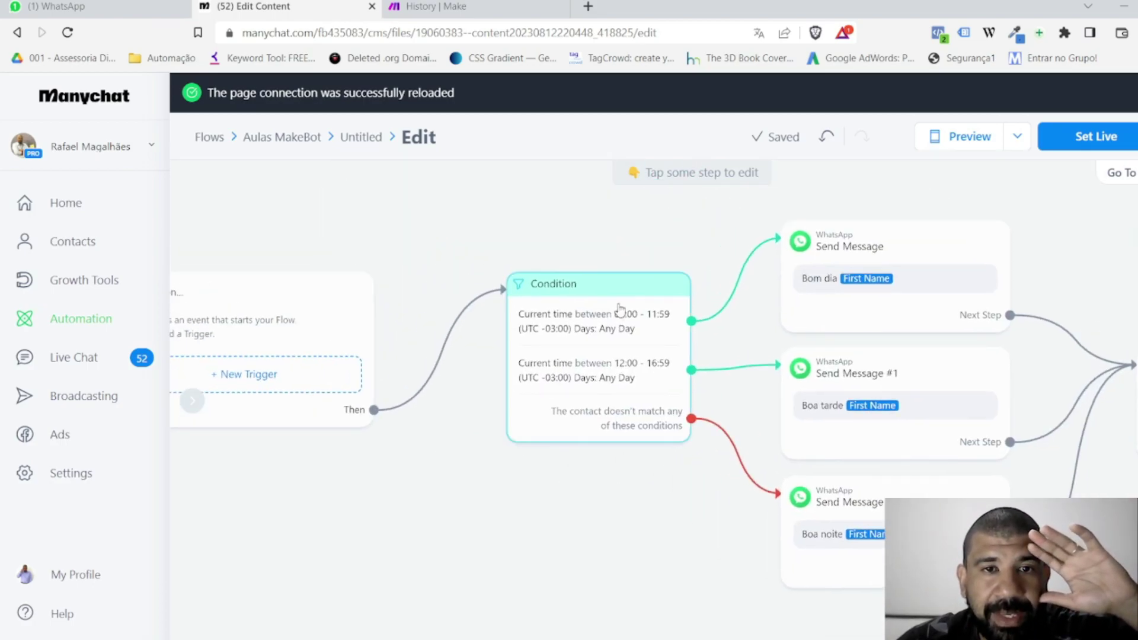
left_click(596, 295)
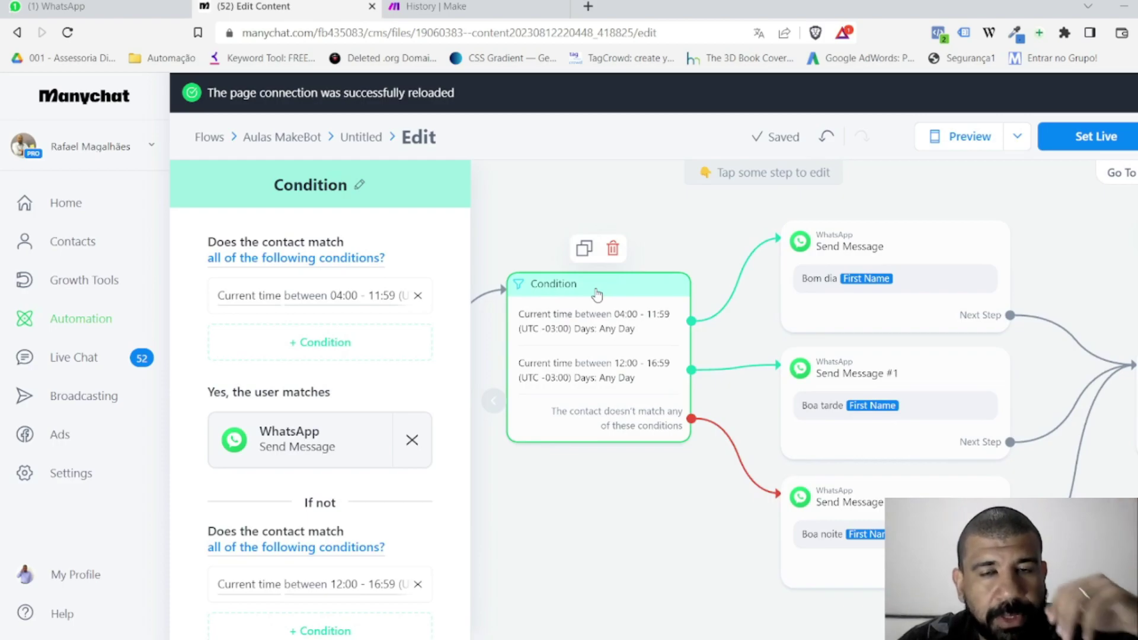